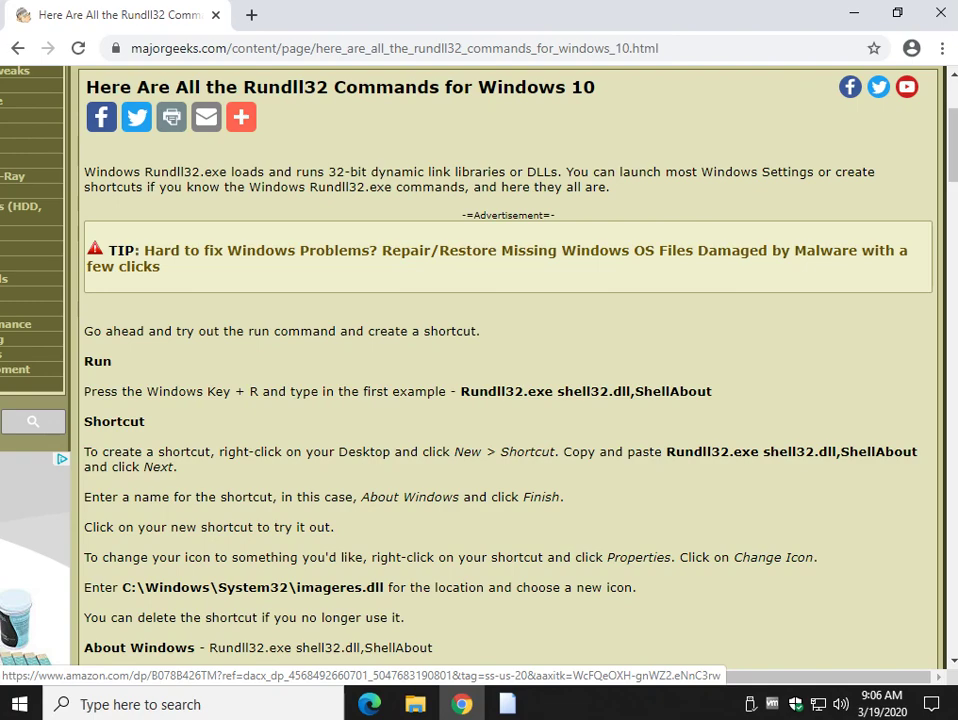
Step: Copy the Device Manager command "Rundll32.exe devmgr.dll DeviceManager_Execute" from the web page's command list
{"action": "scroll", "coordinate": [510, 370], "scroll_direction": "down", "scroll_amount": 7}
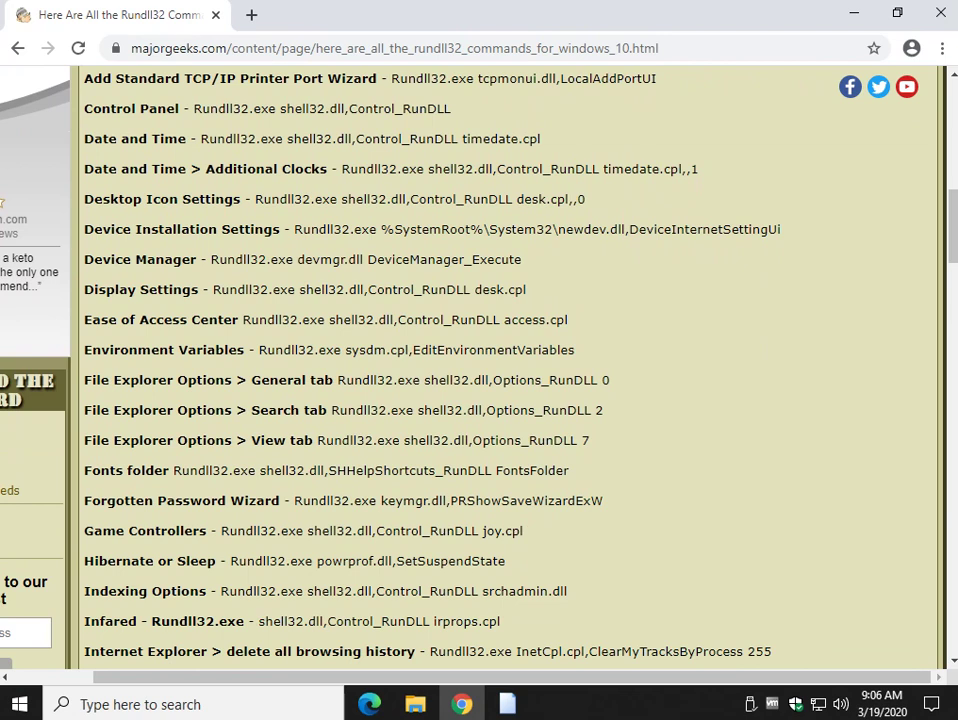
{"action": "left_click_drag", "start_coordinate": [211, 259], "coordinate": [522, 259]}
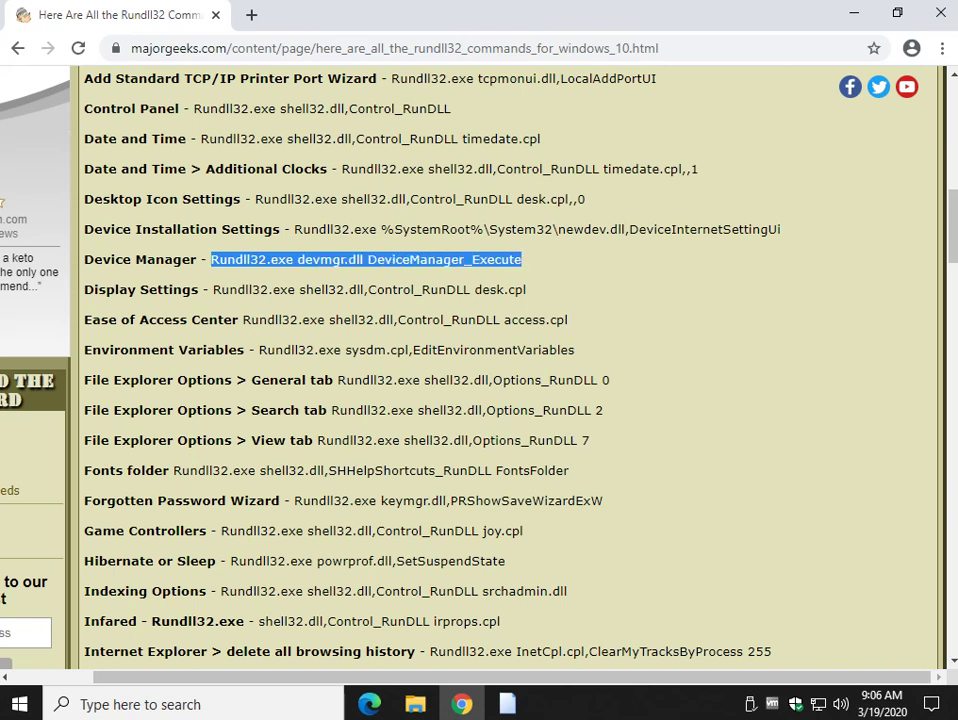
{"action": "right_click", "coordinate": [496, 258]}
{"action": "left_click", "coordinate": [530, 273]}
Step: Run the copied command "Rundll32.exe devmgr.dll DeviceManager_Execute" through the Windows Run dialog, then close the Device Manager window
{"action": "key", "text": "super+r"}
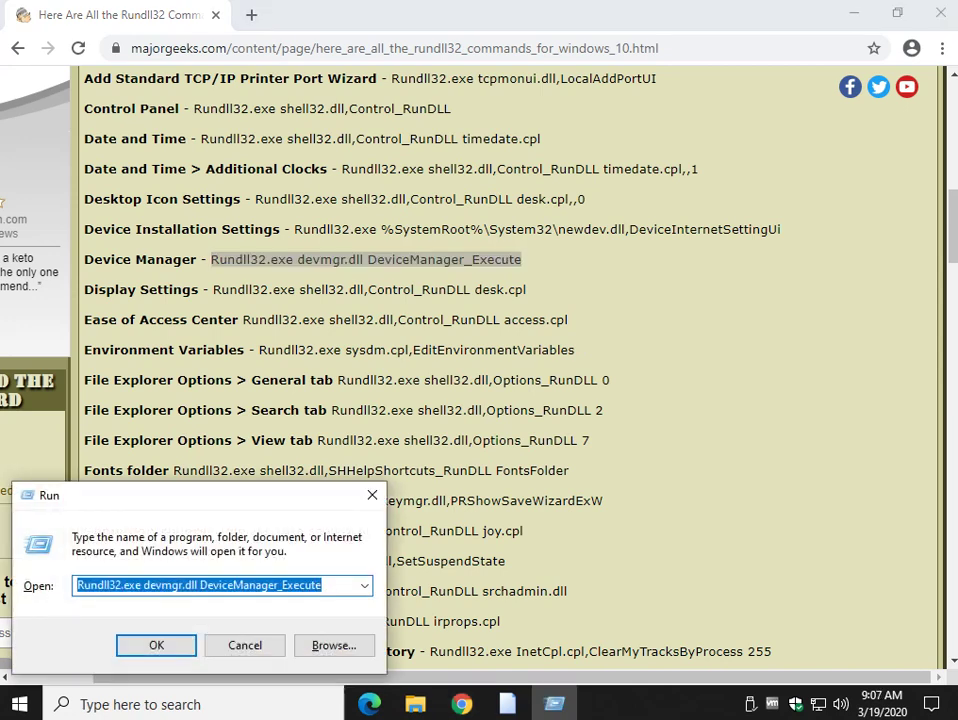
{"action": "key", "text": "BackSpace"}
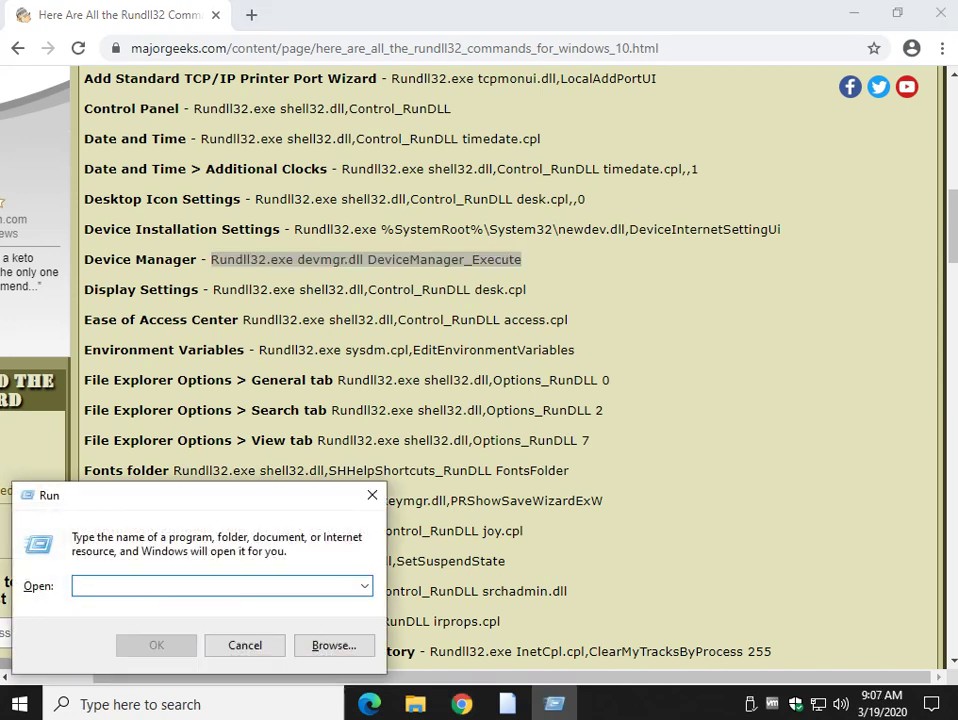
{"action": "key", "text": "ctrl+v"}
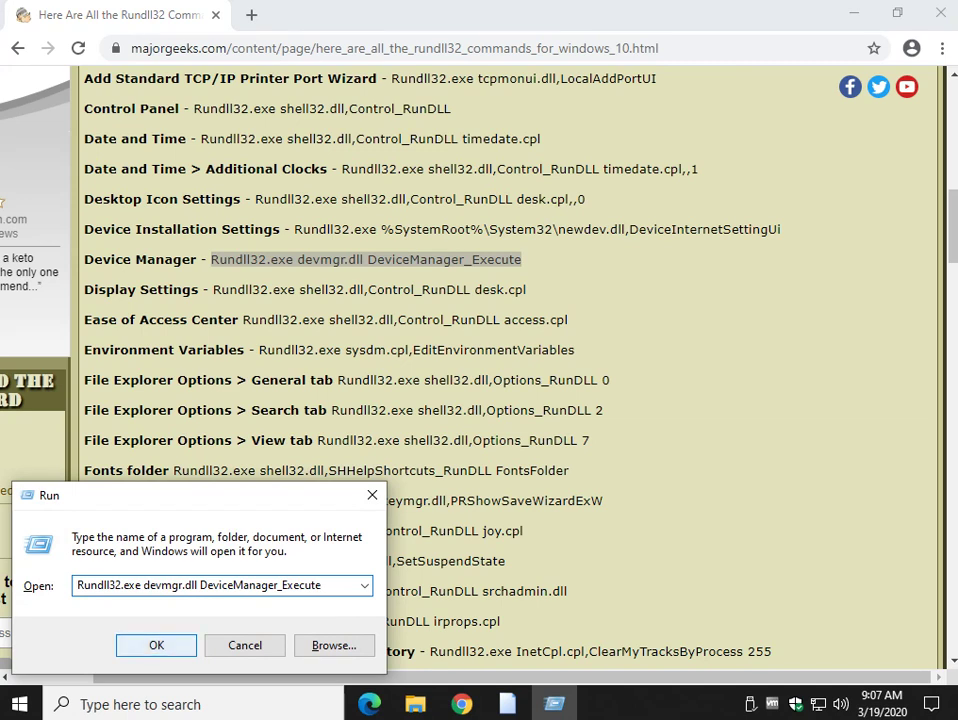
{"action": "key", "text": "Tab"}
{"action": "key", "text": "Return"}
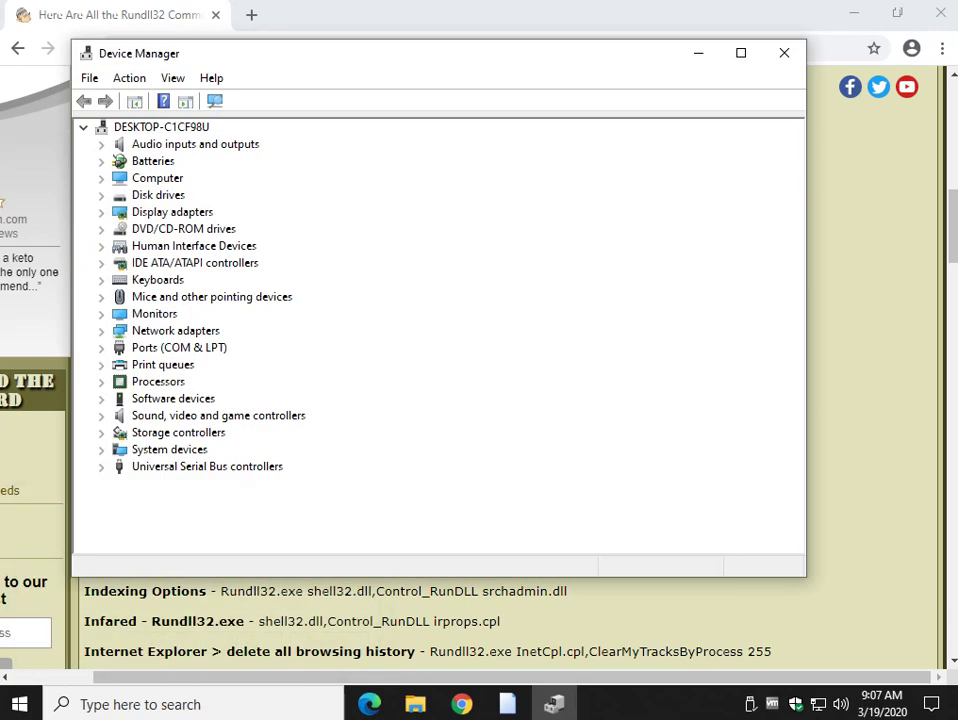
{"action": "left_click", "coordinate": [784, 53]}
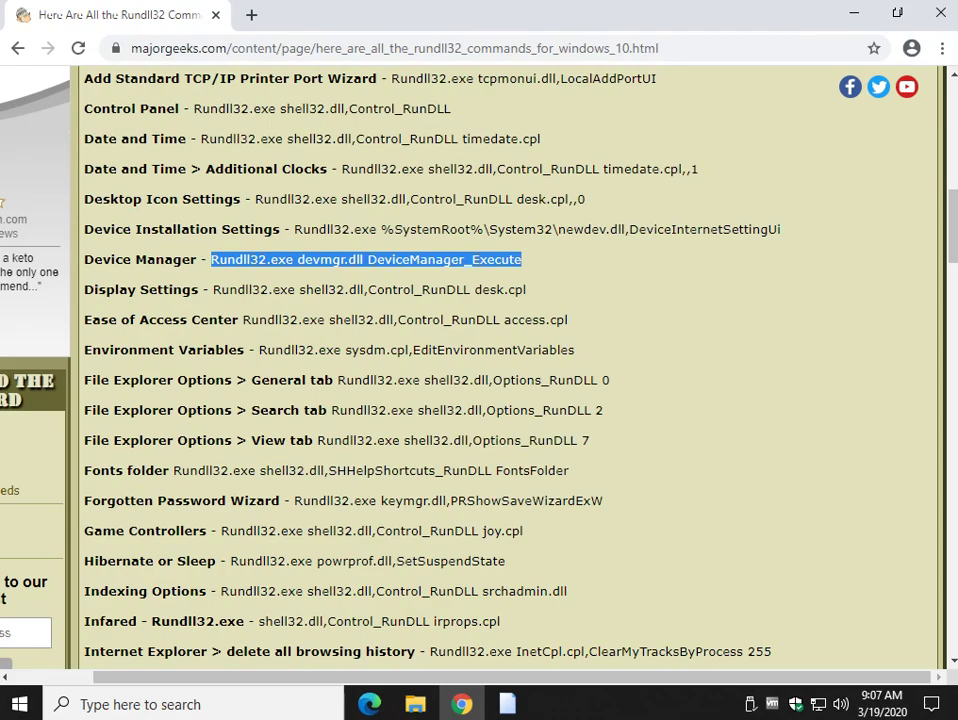
Step: Start a new desktop shortcut with "Rundll32.exe devmgr.dll DeviceManager_Execute" as its item location and proceed to naming
{"action": "scroll", "coordinate": [510, 370], "scroll_direction": "up", "scroll_amount": 5}
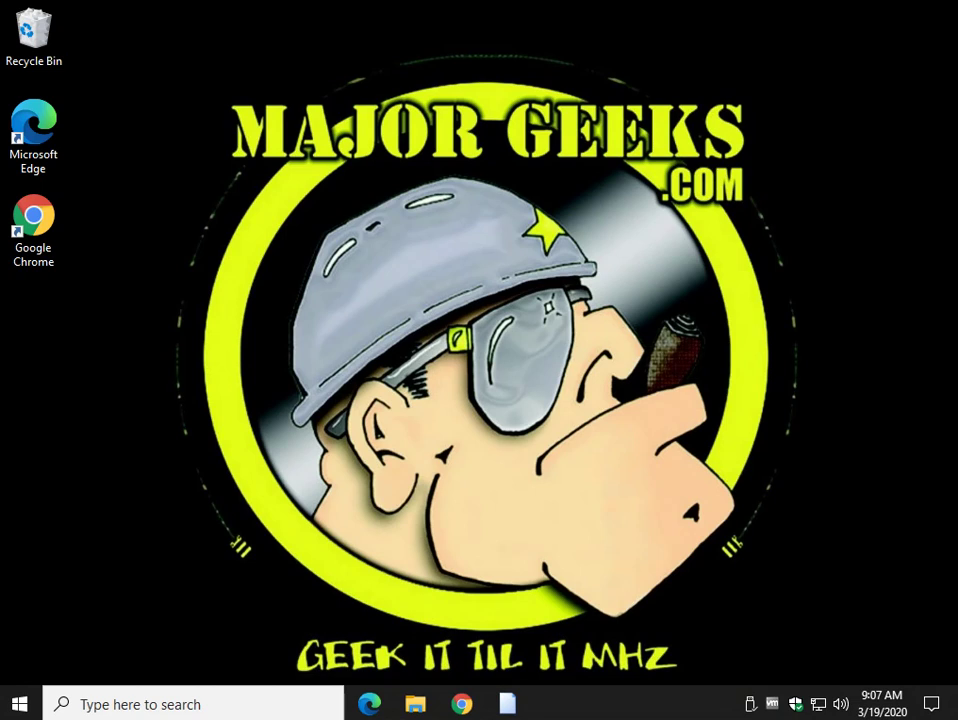
{"action": "right_click", "coordinate": [231, 326]}
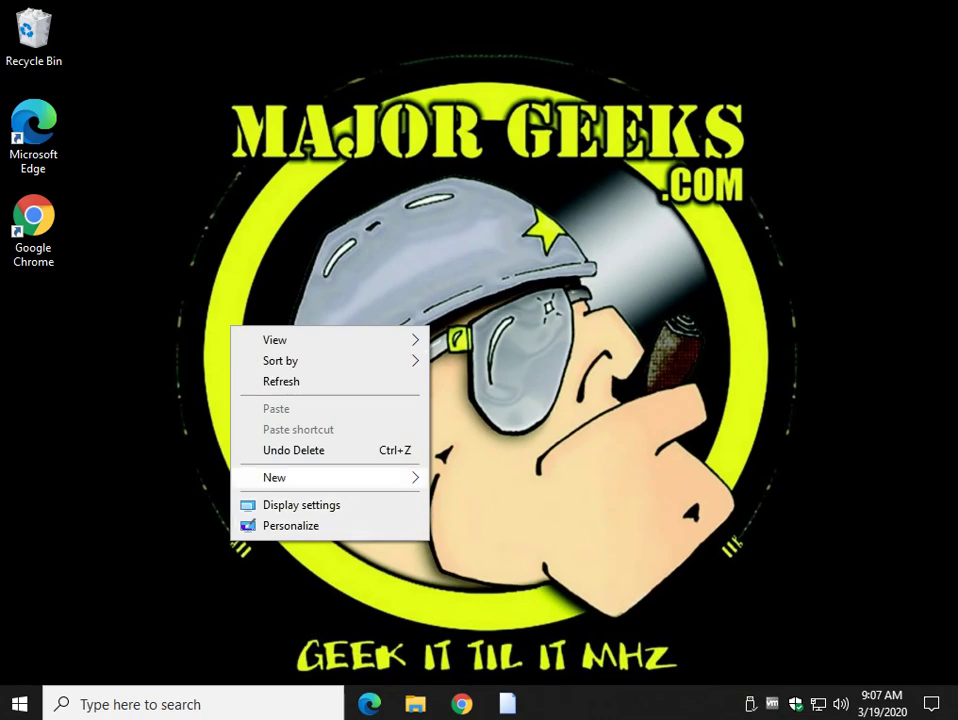
{"action": "mouse_move", "coordinate": [320, 477]}
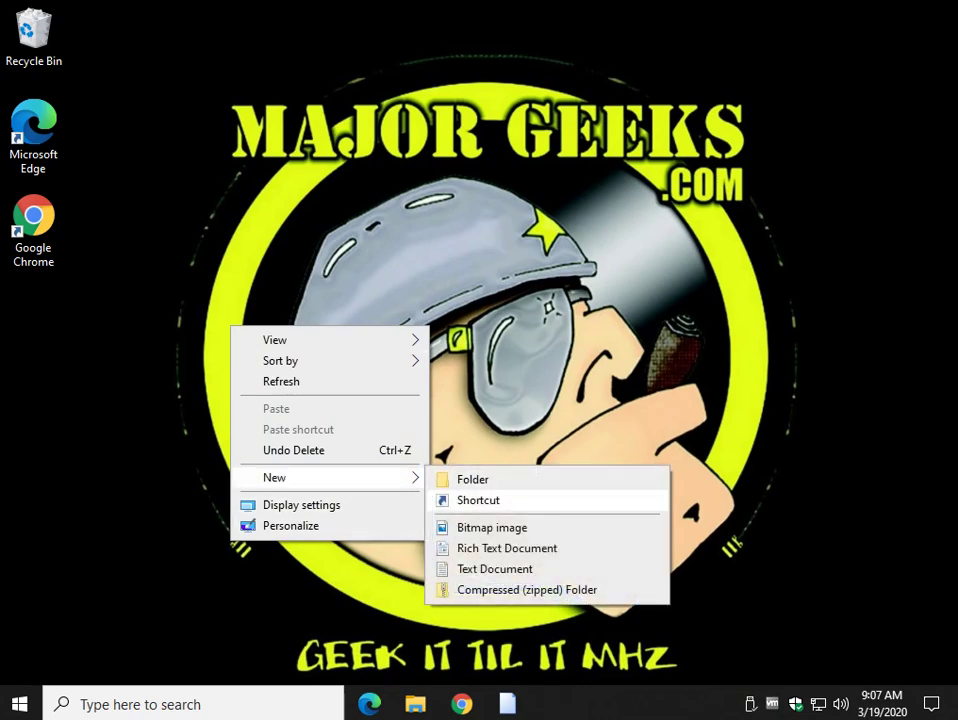
{"action": "left_click", "coordinate": [478, 500]}
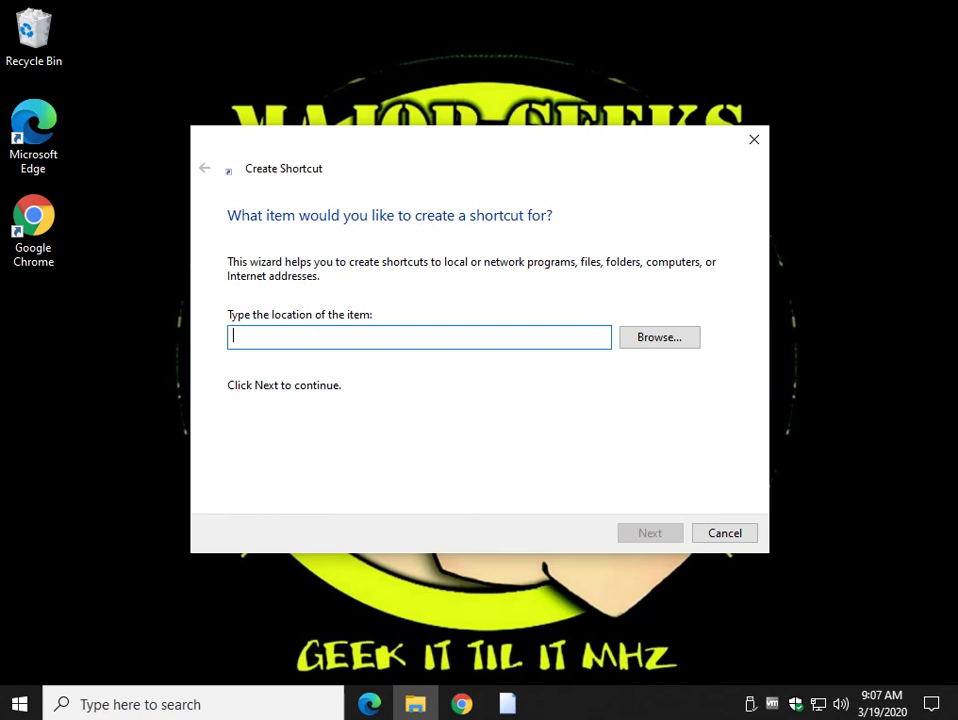
{"action": "key", "text": "ctrl+v"}
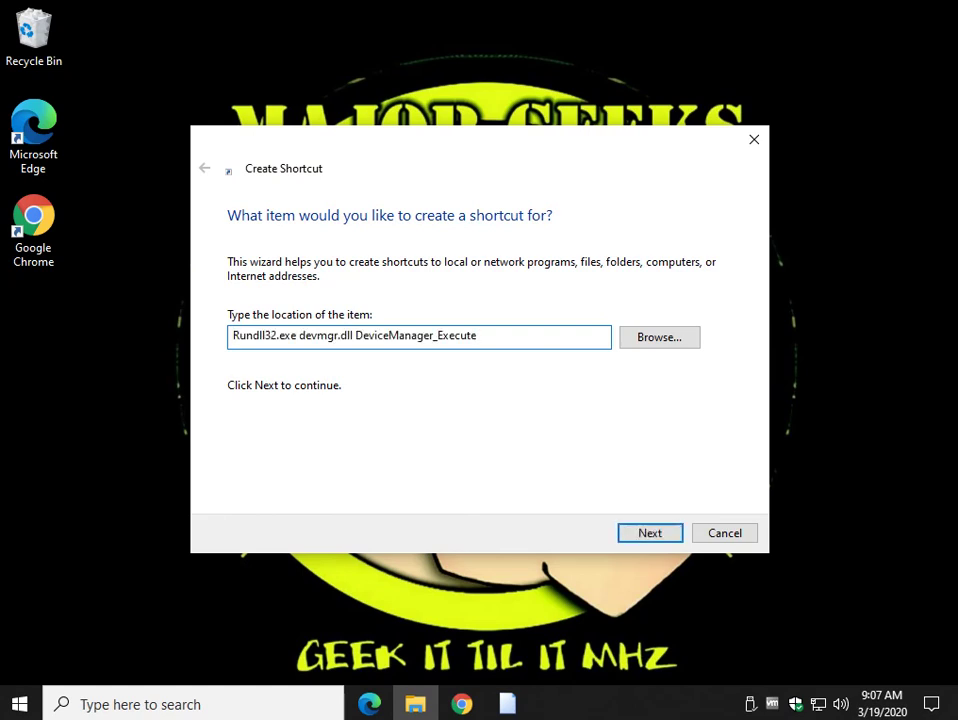
{"action": "right_click", "coordinate": [540, 336]}
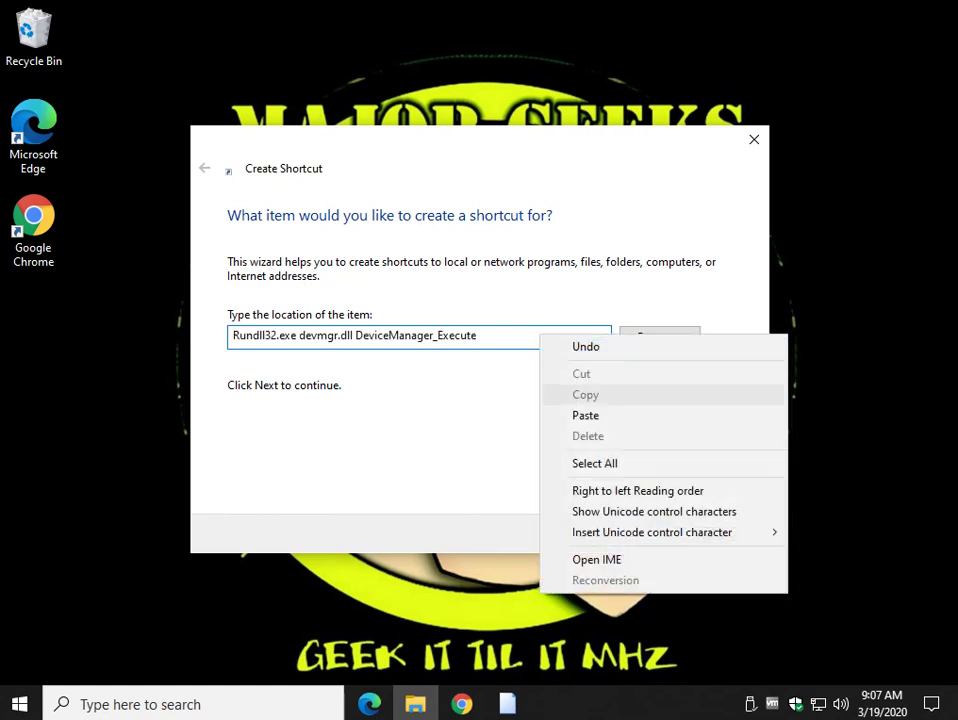
{"action": "key", "text": "Escape"}
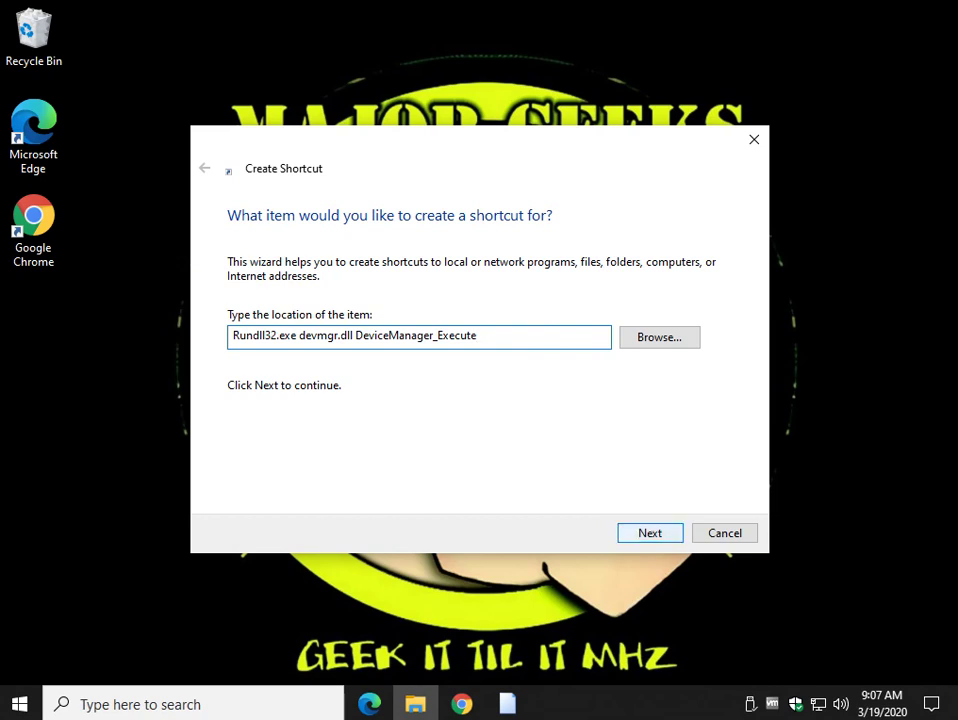
{"action": "key", "text": "Return"}
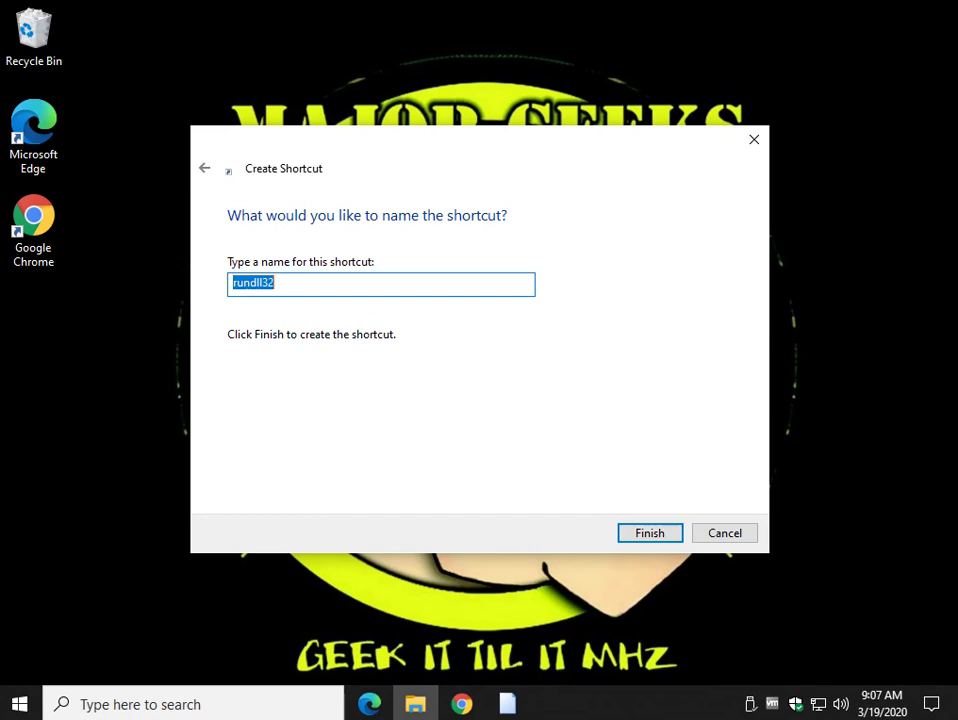
Step: Finish creating the shortcut under the name "Device Manager" and test it by launching it and closing its window
{"action": "type", "text": "Devie"}
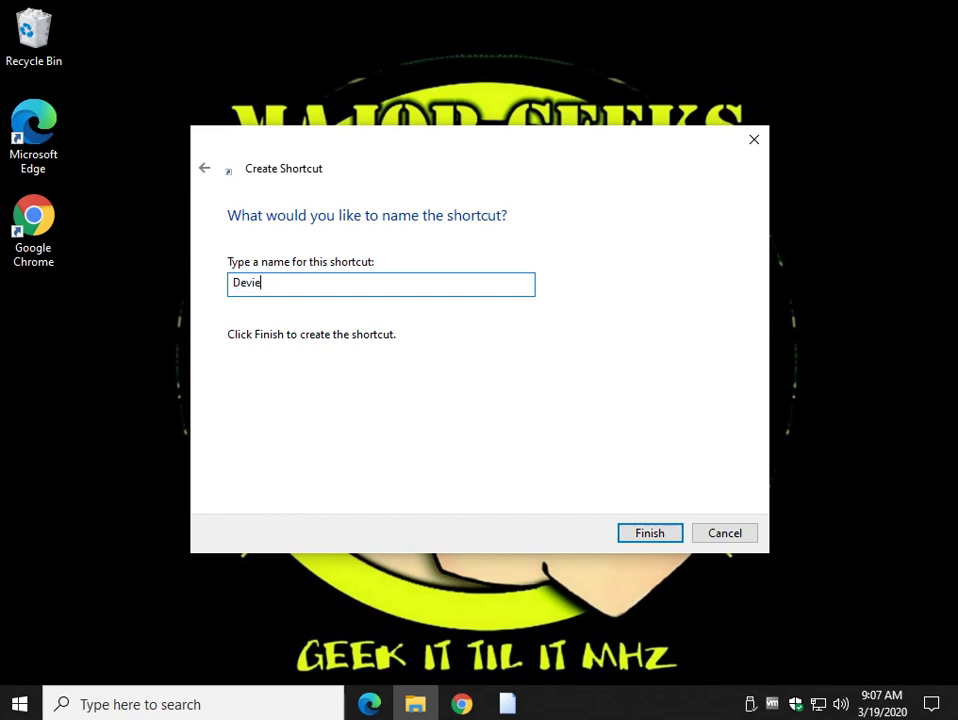
{"action": "key", "text": "BackSpace"}
{"action": "type", "text": "ce Manager"}
{"action": "key", "text": "Return"}
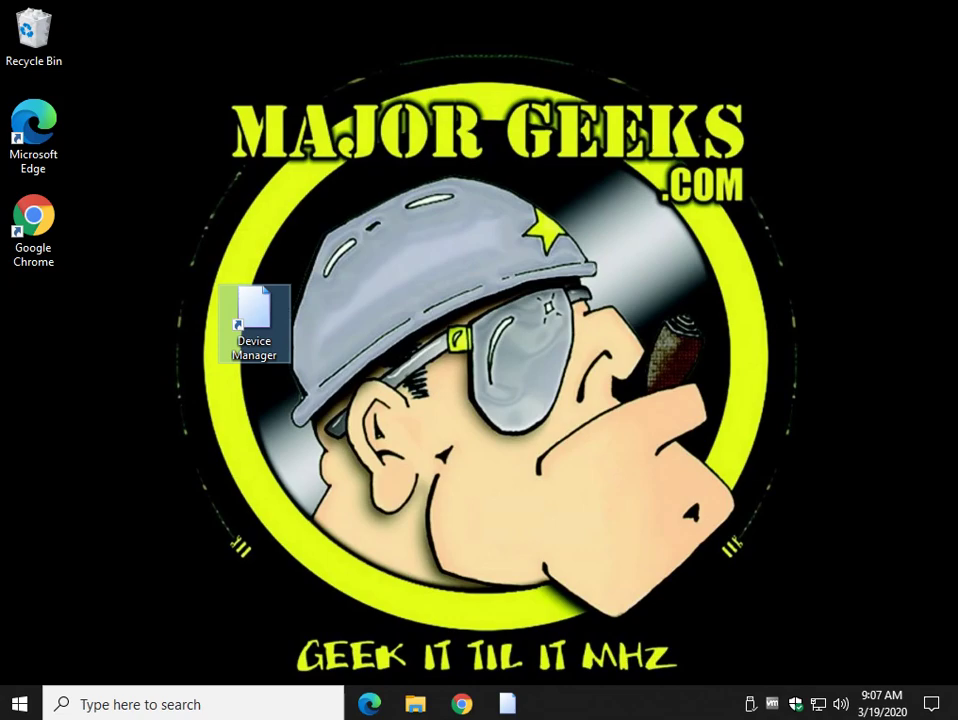
{"action": "key", "text": "Return"}
{"action": "key", "text": "alt+F4"}
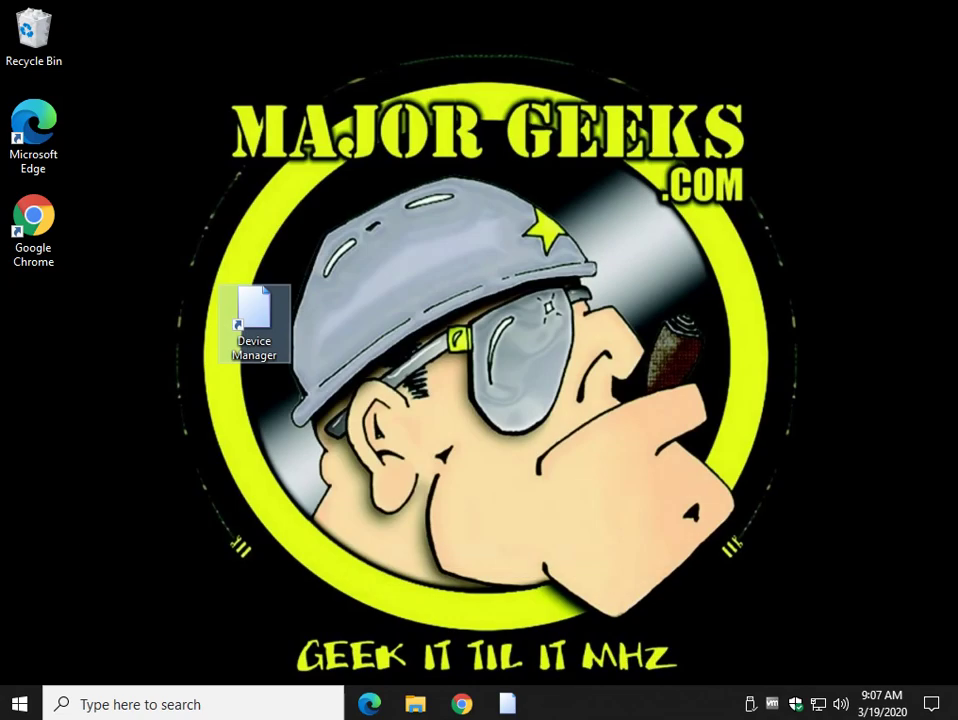
Step: Unpin the Device Manager desktop shortcut from Start and pin it to Start again
{"action": "right_click", "coordinate": [267, 301]}
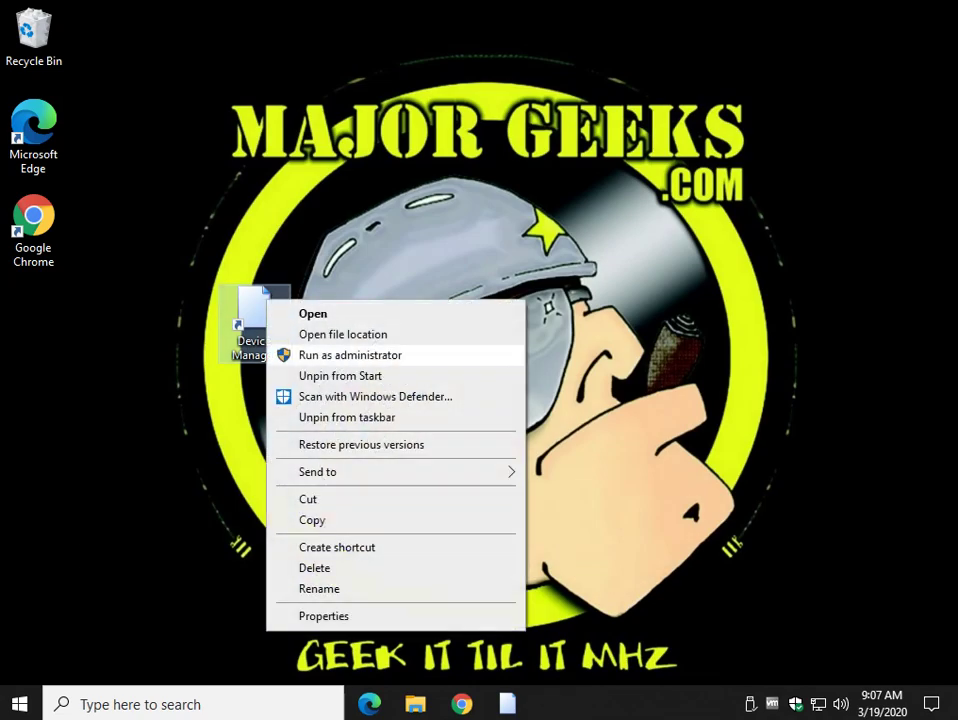
{"action": "key", "text": "Down"}
{"action": "key", "text": "Return"}
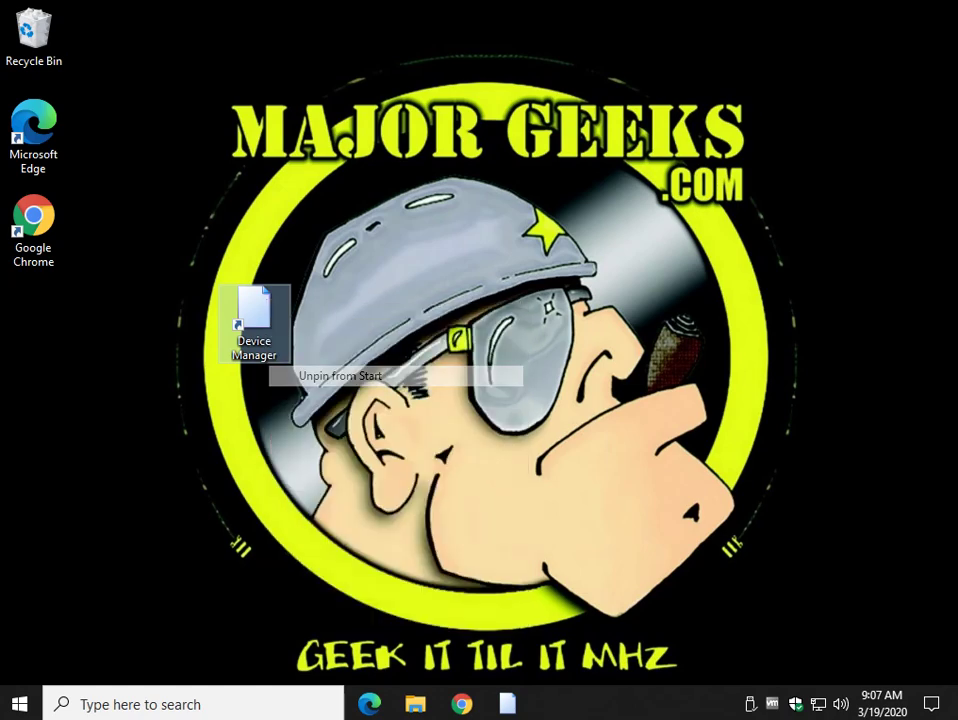
{"action": "key", "text": "shift+F10"}
{"action": "key", "text": "Up"}
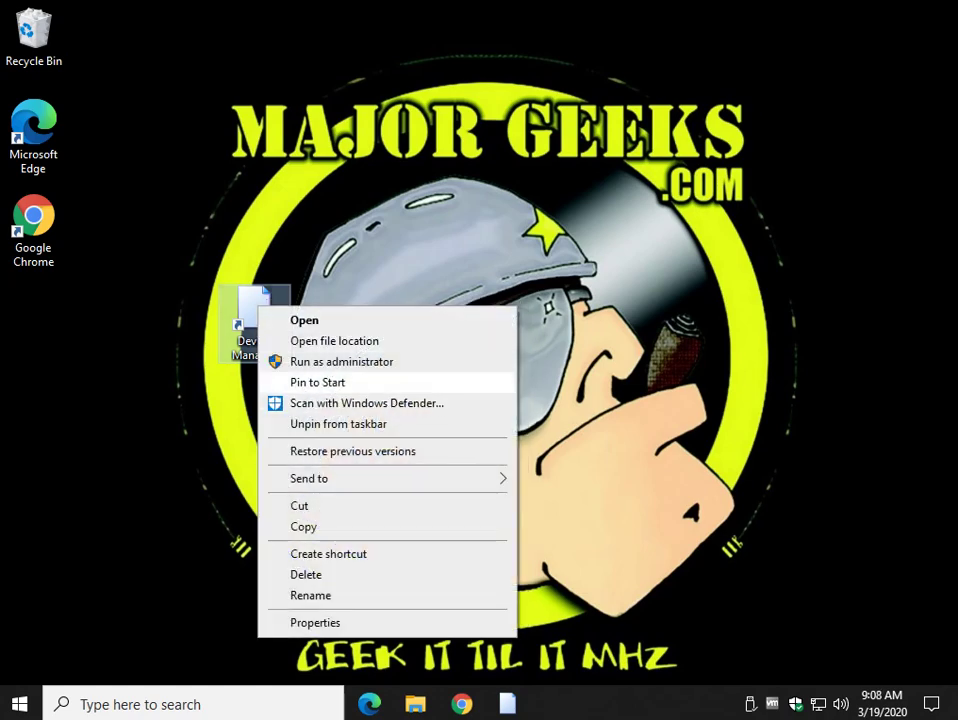
{"action": "left_click", "coordinate": [318, 383]}
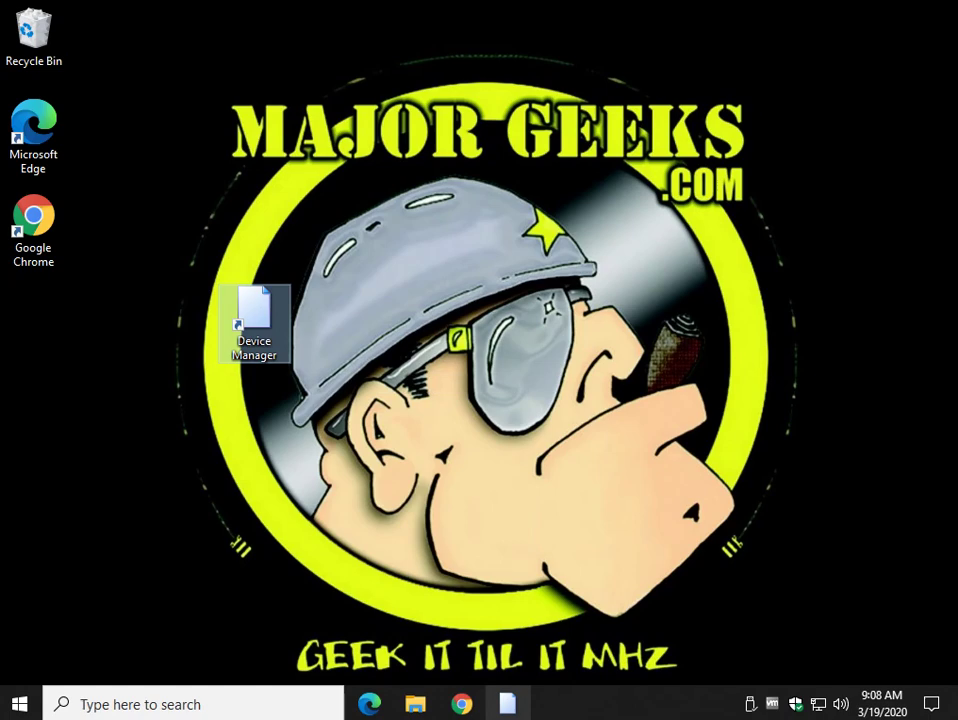
Step: Remove the pinned Device Manager shortcut from the taskbar and pin the desktop shortcut to the taskbar again
{"action": "right_click", "coordinate": [508, 704]}
{"action": "left_click", "coordinate": [474, 664]}
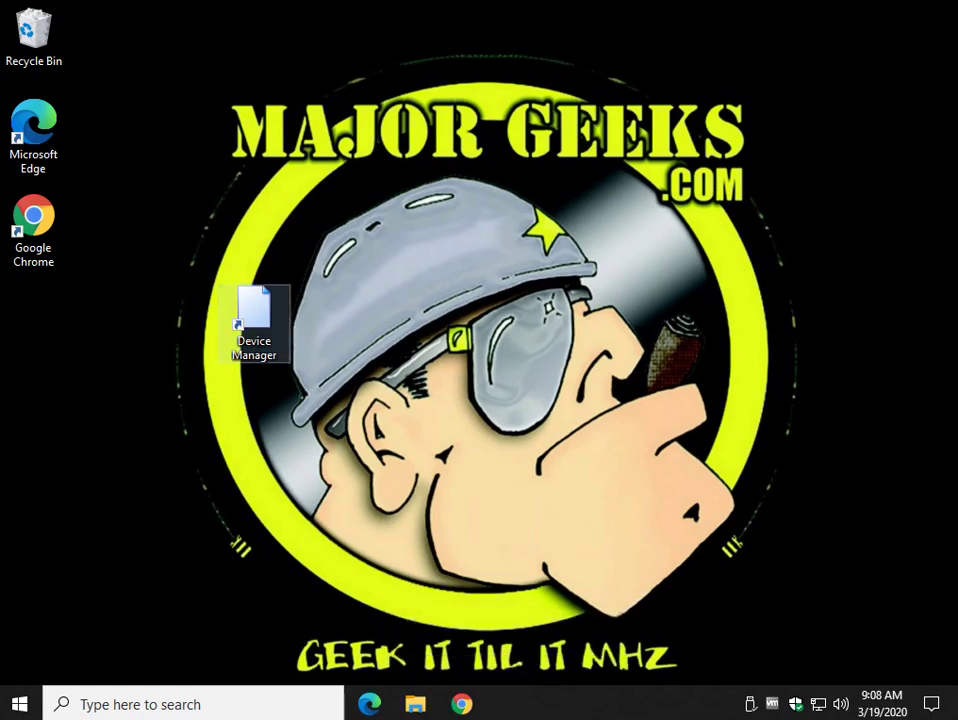
{"action": "right_click", "coordinate": [257, 301]}
{"action": "key", "text": "Up"}
{"action": "key", "text": "Up"}
{"action": "key", "text": "Up"}
{"action": "key", "text": "Return"}
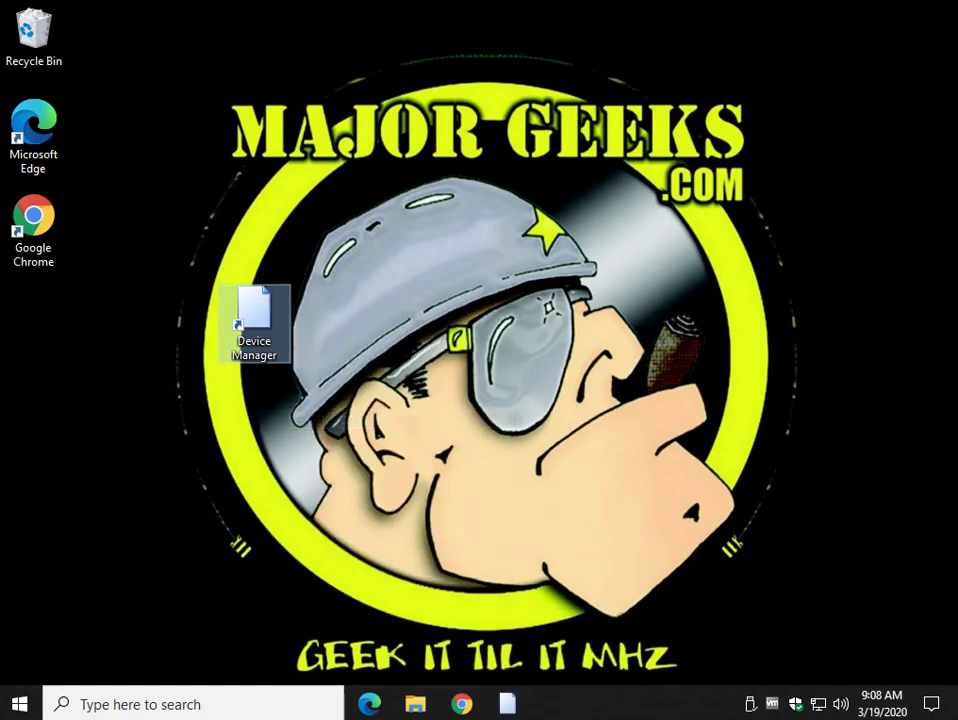
Step: Test the pinned Device Manager shortcut from both the taskbar and Start, closing its window each time
{"action": "left_click", "coordinate": [508, 704]}
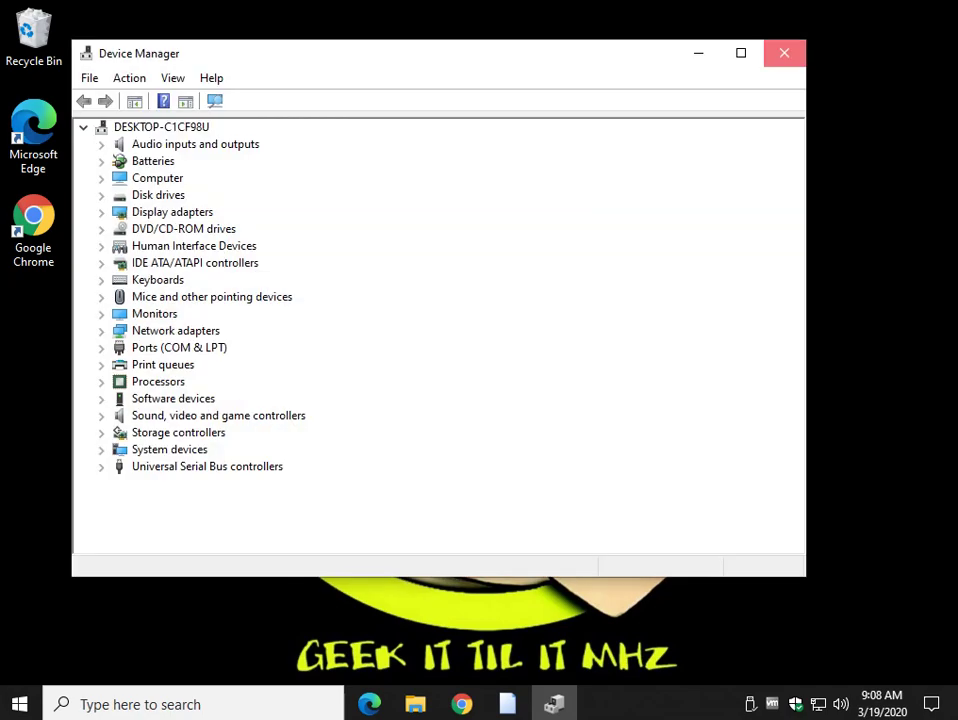
{"action": "left_click", "coordinate": [785, 53]}
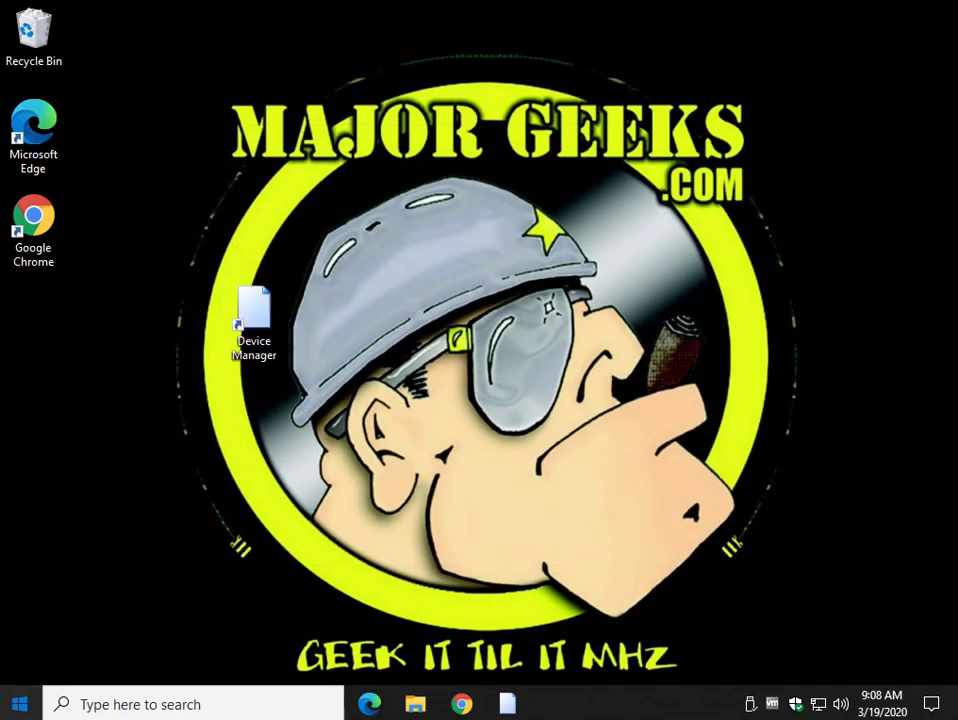
{"action": "key", "text": "super"}
{"action": "key", "text": "Down"}
{"action": "key", "text": "Down"}
{"action": "key", "text": "Return"}
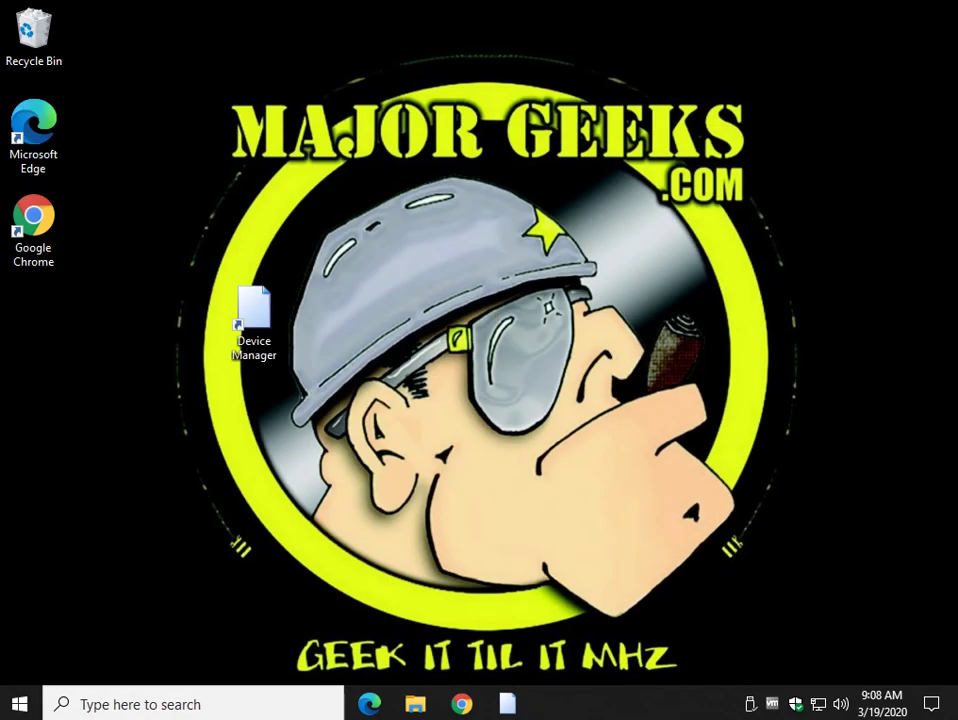
{"action": "left_click", "coordinate": [784, 52]}
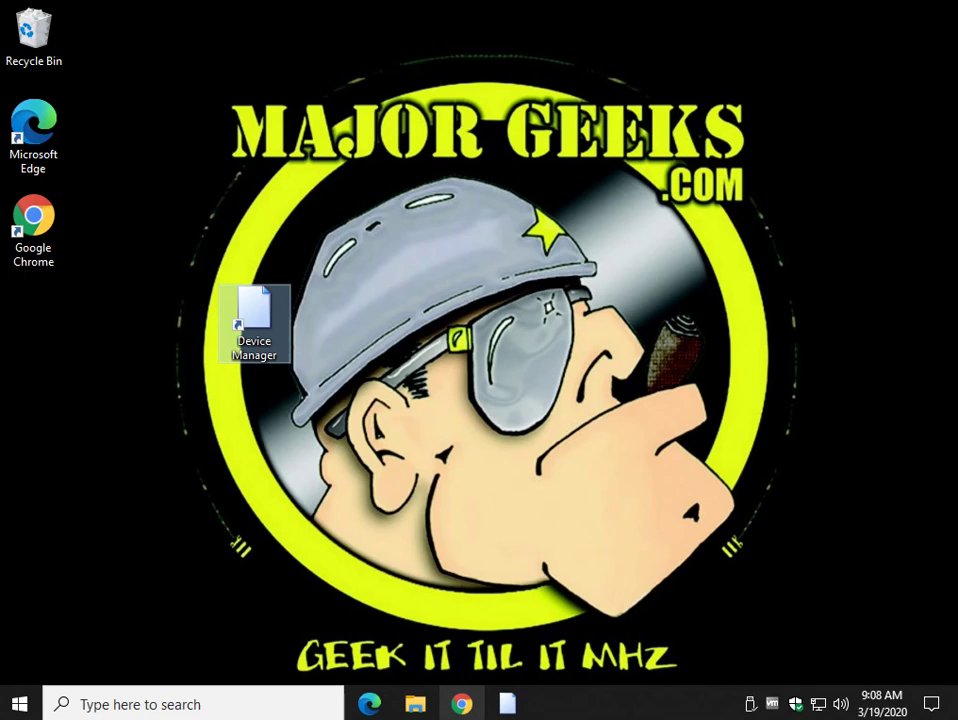
Step: Switch to Chrome and copy the icon file path C:\Windows\System32\imageres.dll from the shortcut instructions
{"action": "mouse_move", "coordinate": [461, 704]}
{"action": "left_click", "coordinate": [420, 450]}
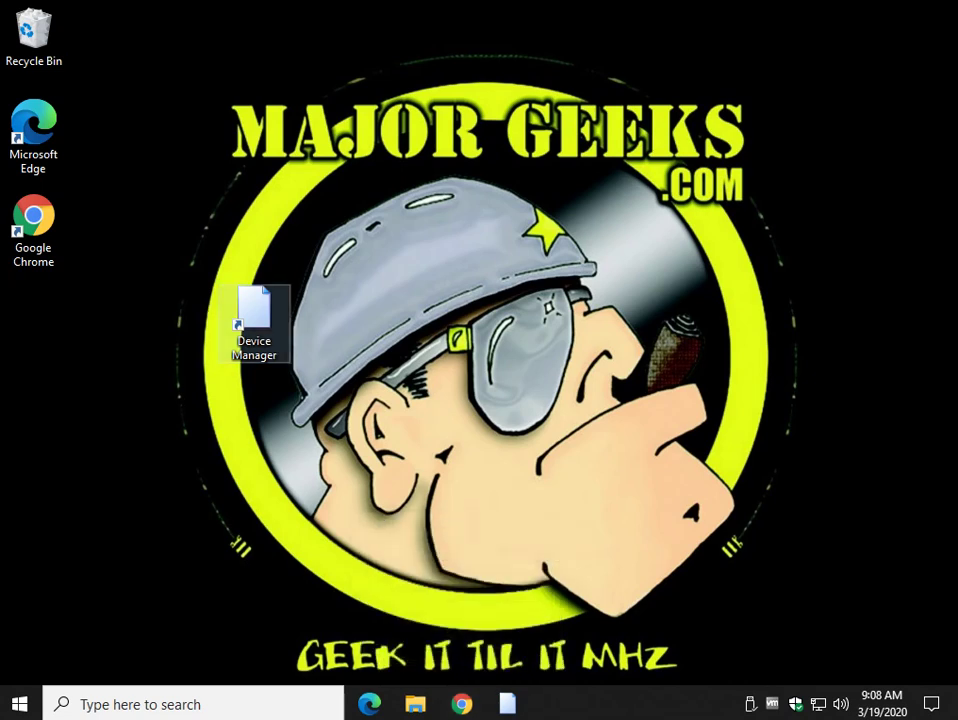
{"action": "mouse_move", "coordinate": [250, 318]}
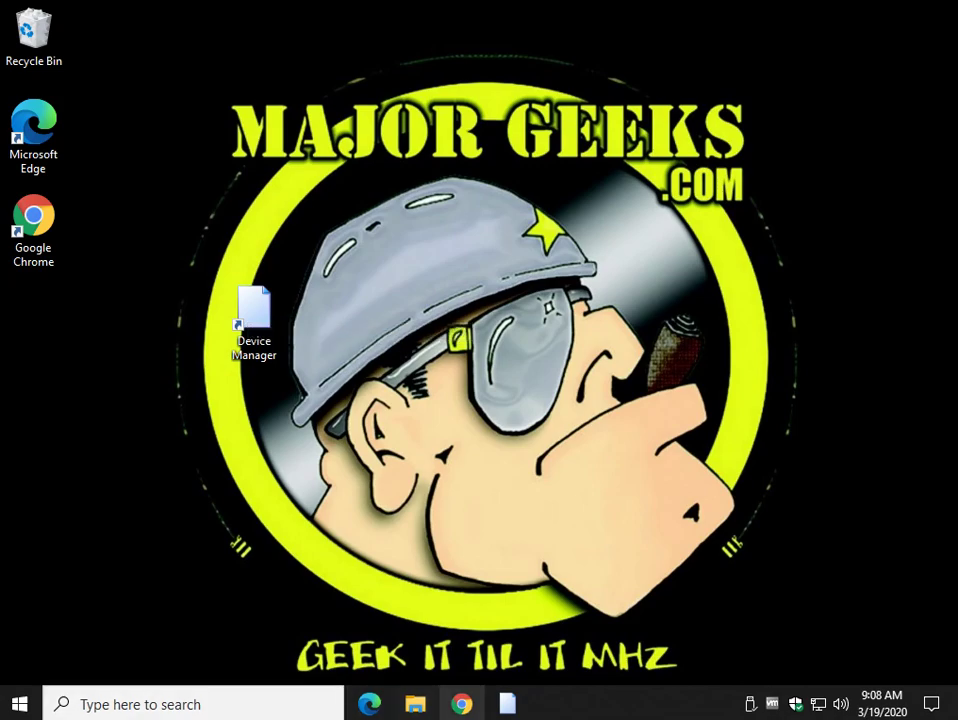
{"action": "left_click", "coordinate": [461, 704]}
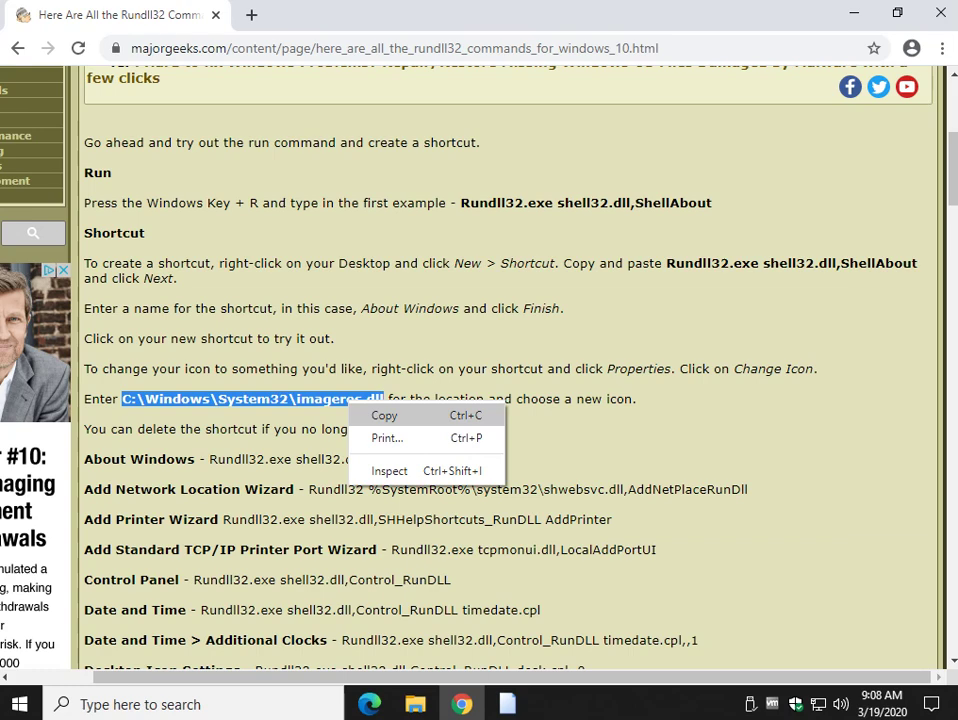
{"action": "left_click", "coordinate": [382, 412]}
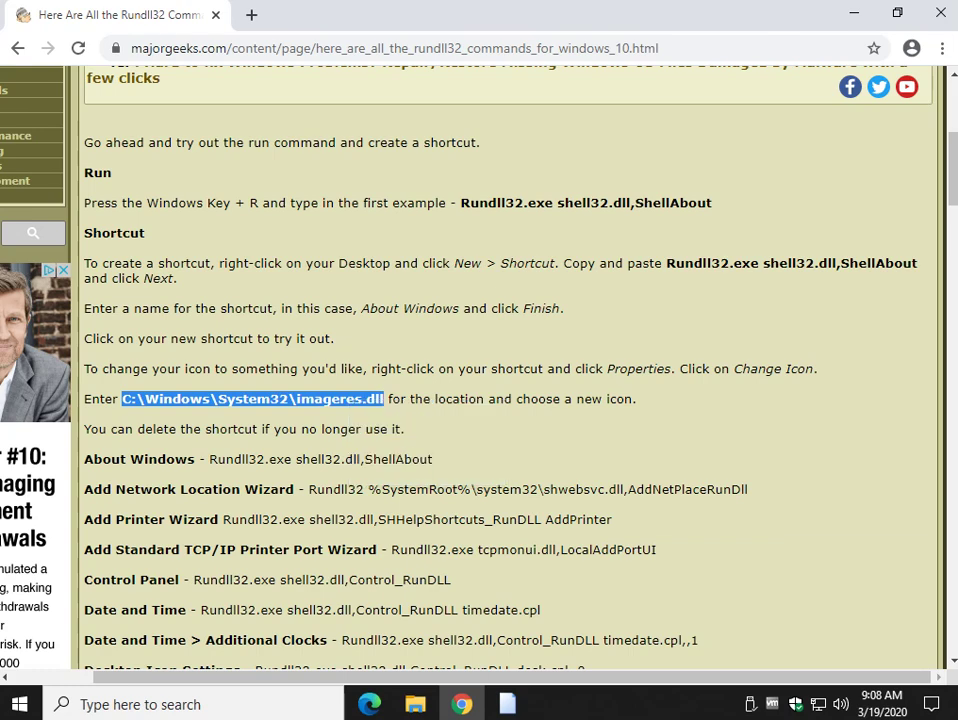
Step: Open the icon chooser for the Device Manager desktop shortcut and load the icons from C:\Windows\System32\imageres.dll
{"action": "left_click", "coordinate": [854, 13]}
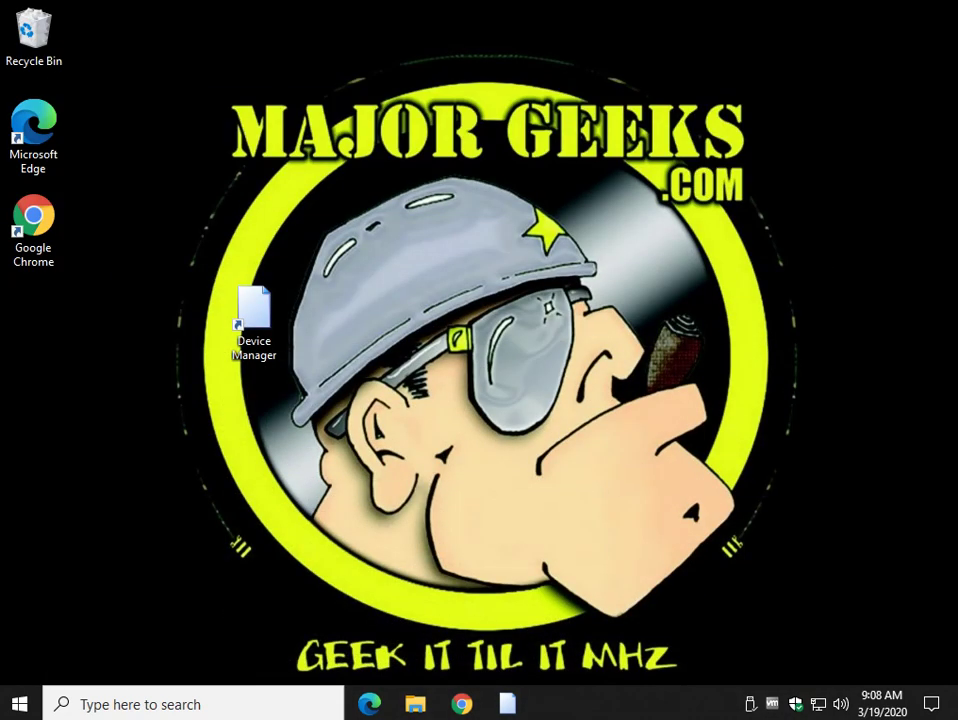
{"action": "right_click", "coordinate": [254, 312]}
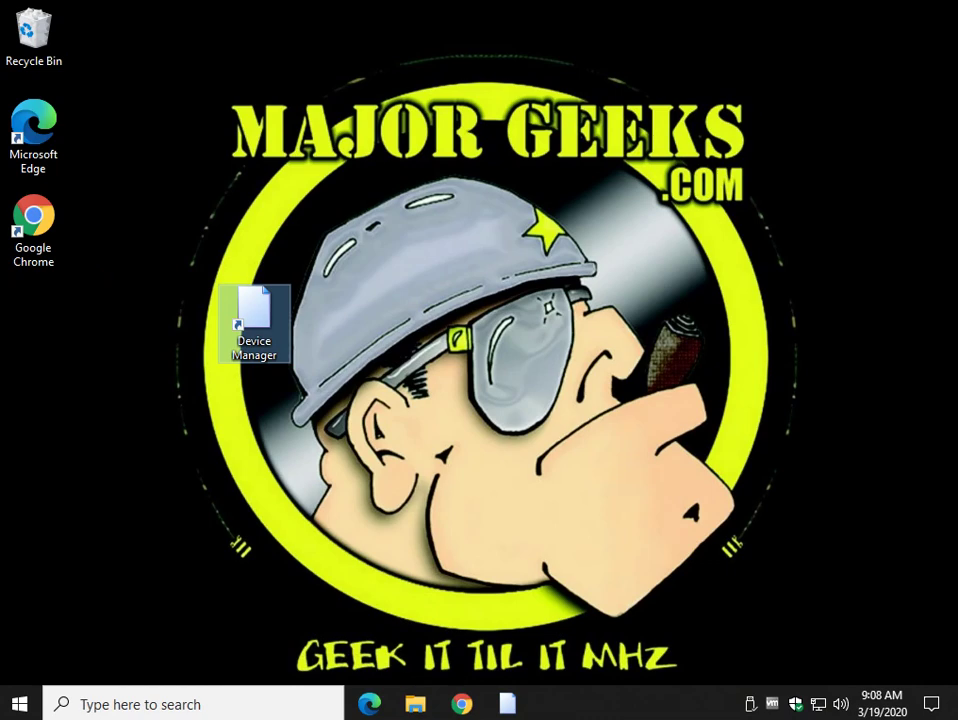
{"action": "right_click", "coordinate": [264, 309]}
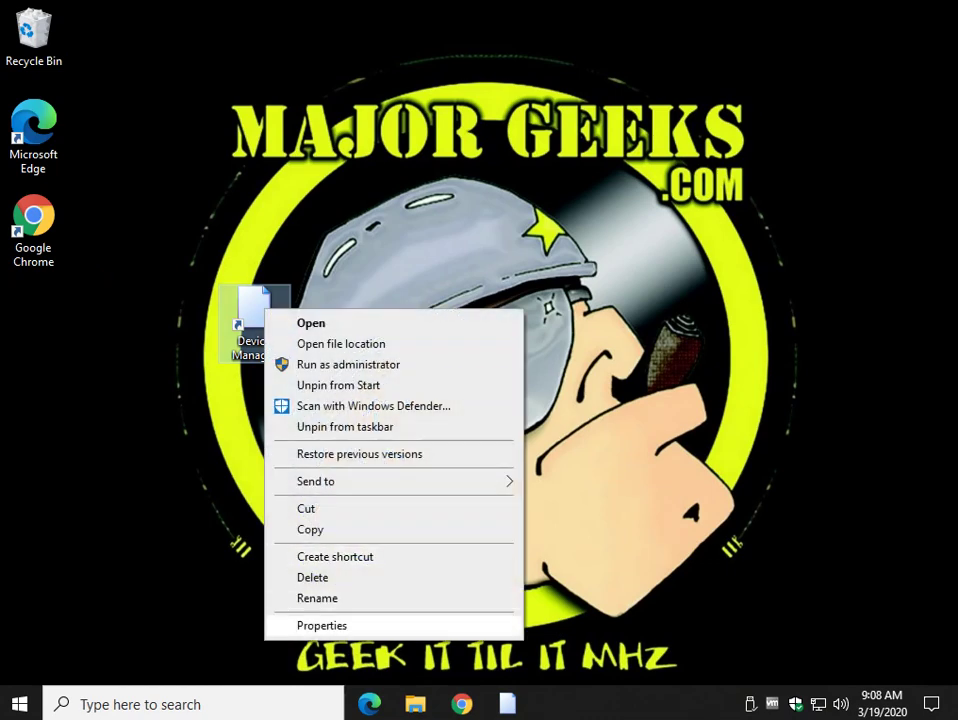
{"action": "key", "text": "Return"}
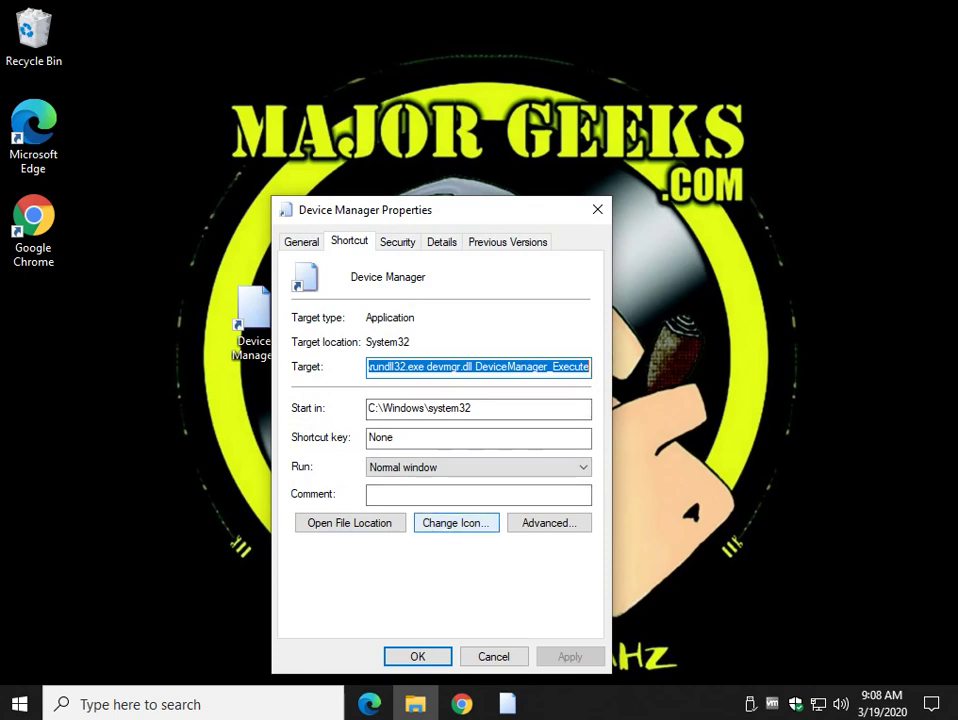
{"action": "left_click", "coordinate": [457, 523]}
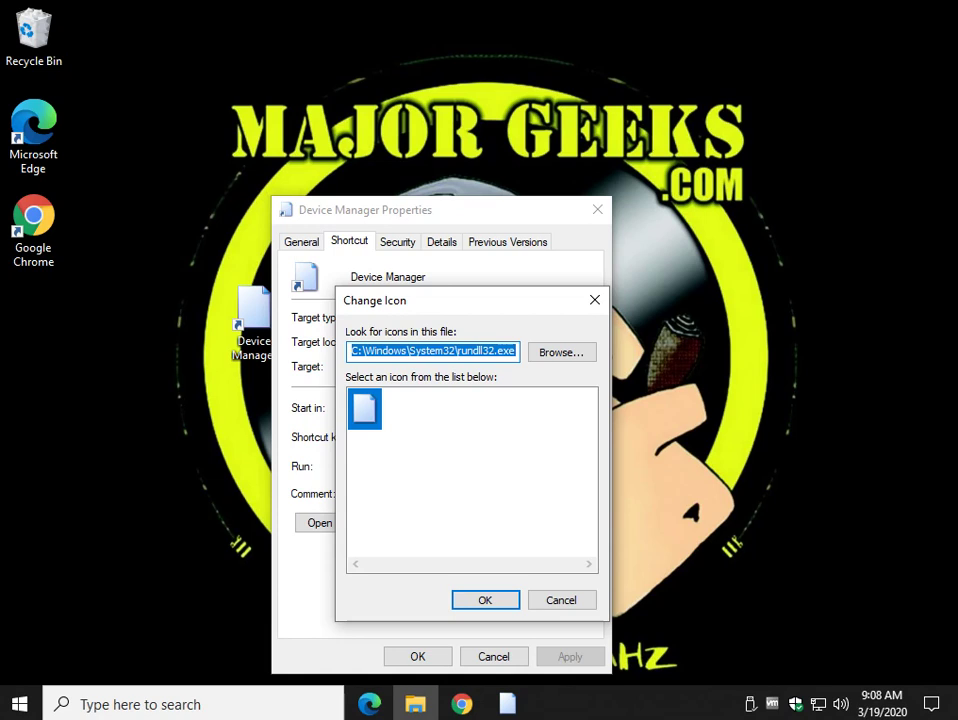
{"action": "type", "text": "C:\\Windows\\System32\\imageres.dll"}
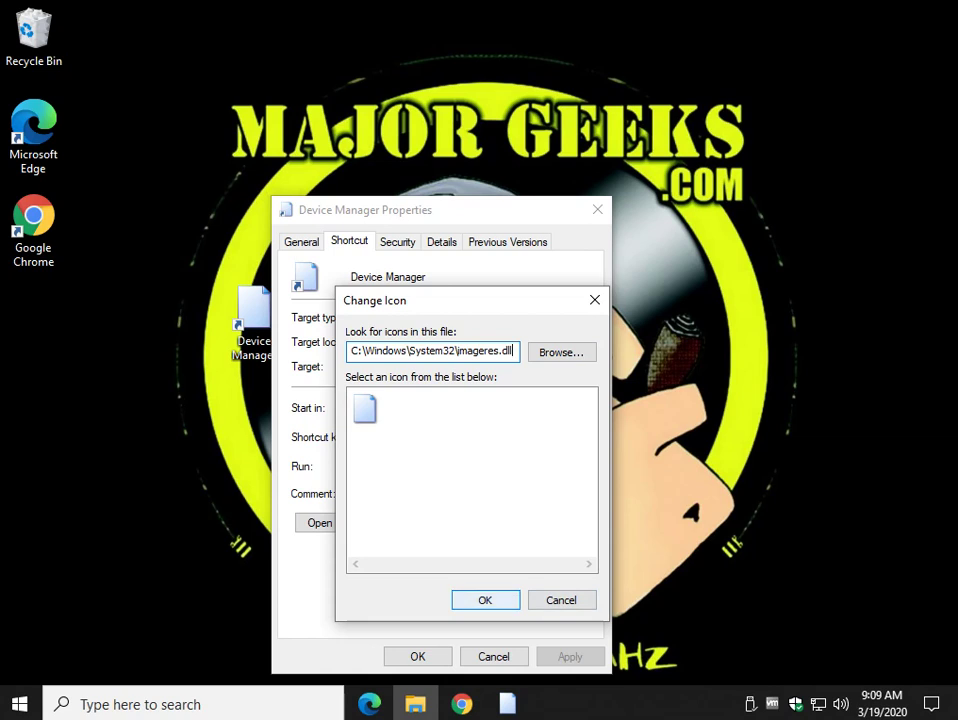
{"action": "left_click", "coordinate": [485, 600]}
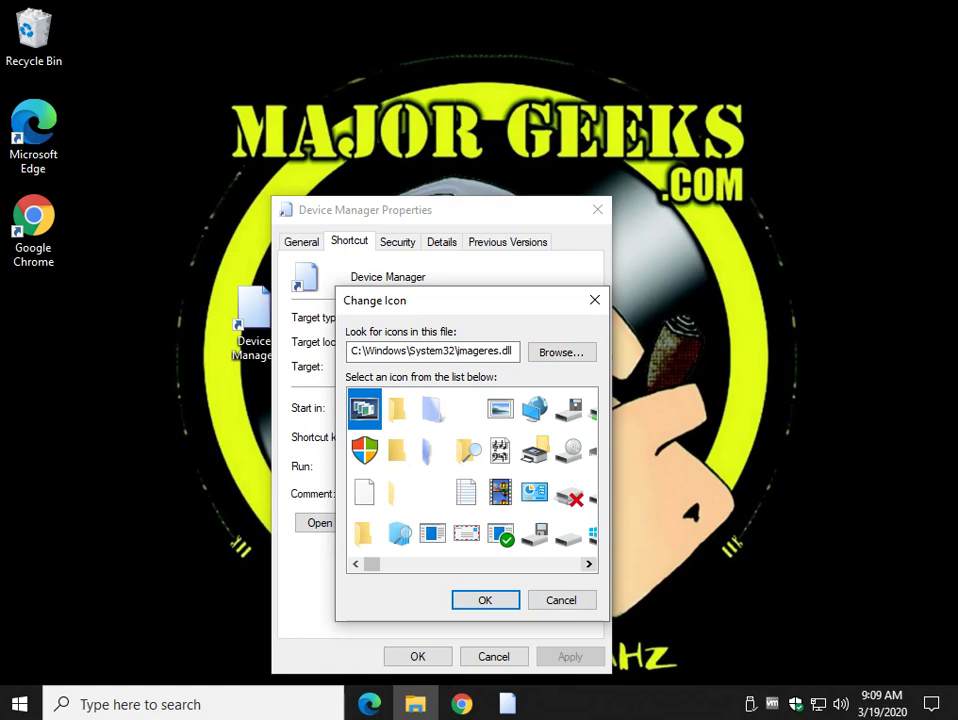
Step: Choose the printer-with-globe icon for the Device Manager shortcut and save its properties
{"action": "left_click_drag", "start_coordinate": [372, 564], "coordinate": [560, 564]}
{"action": "scroll", "coordinate": [472, 475], "scroll_direction": "right", "scroll_amount": 4}
{"action": "scroll", "coordinate": [472, 475], "scroll_direction": "left", "scroll_amount": 6}
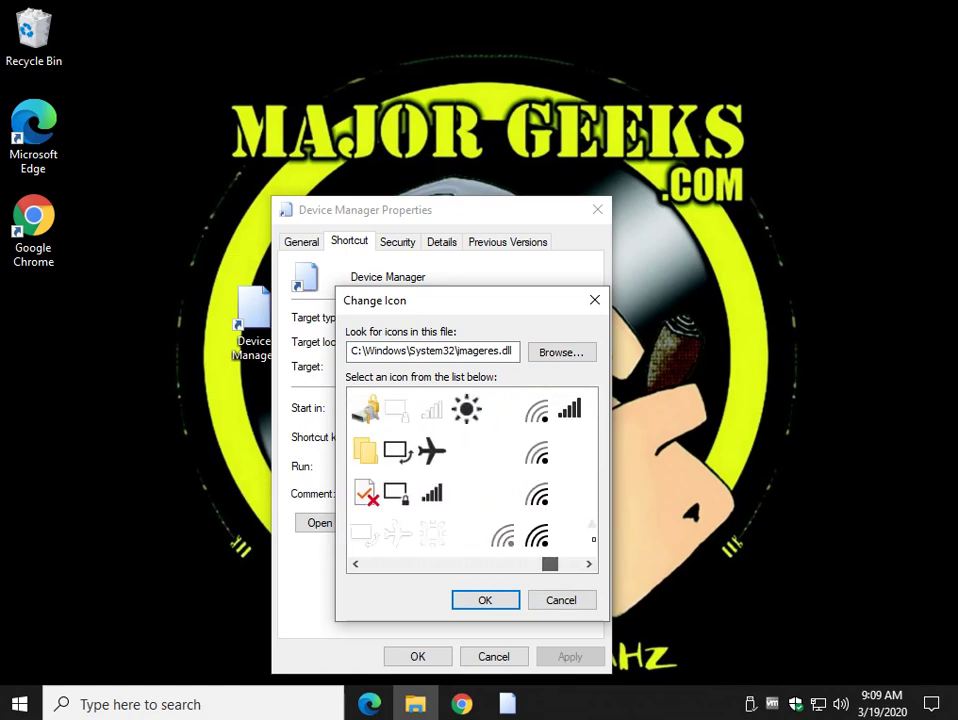
{"action": "scroll", "coordinate": [472, 475], "scroll_direction": "left", "scroll_amount": 20}
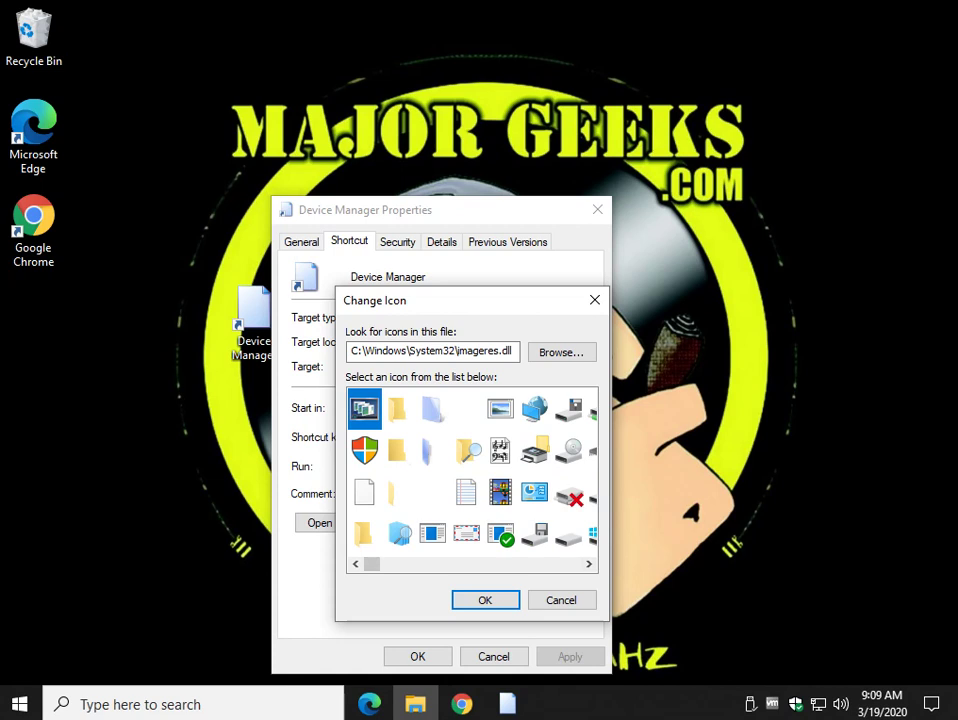
{"action": "scroll", "coordinate": [472, 475], "scroll_direction": "right", "scroll_amount": 3}
{"action": "scroll", "coordinate": [472, 475], "scroll_direction": "right", "scroll_amount": 4}
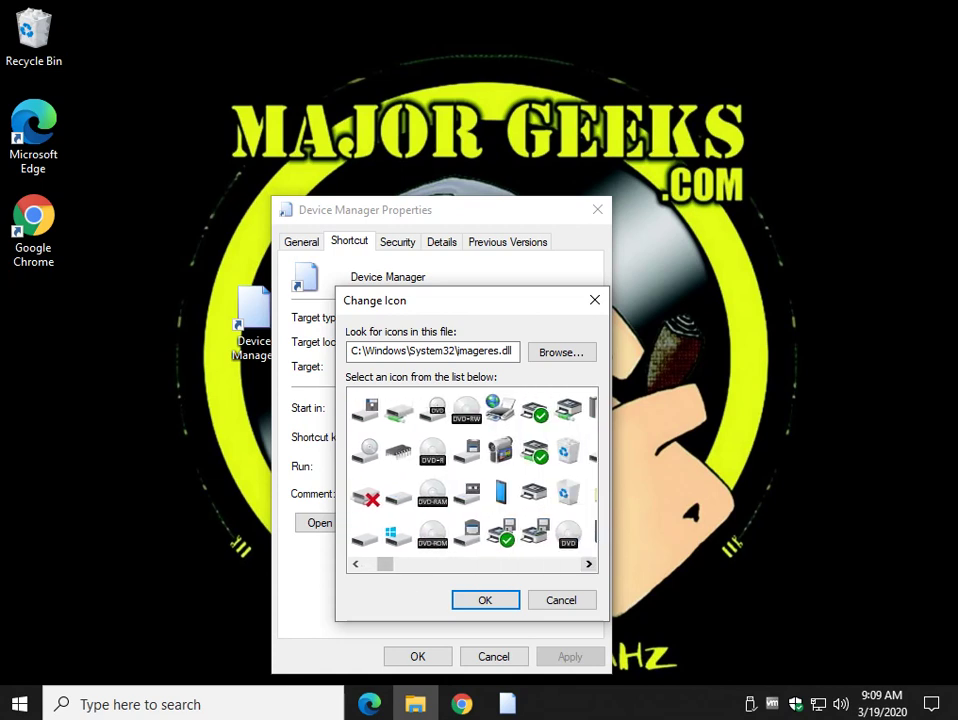
{"action": "scroll", "coordinate": [472, 475], "scroll_direction": "right", "scroll_amount": 1}
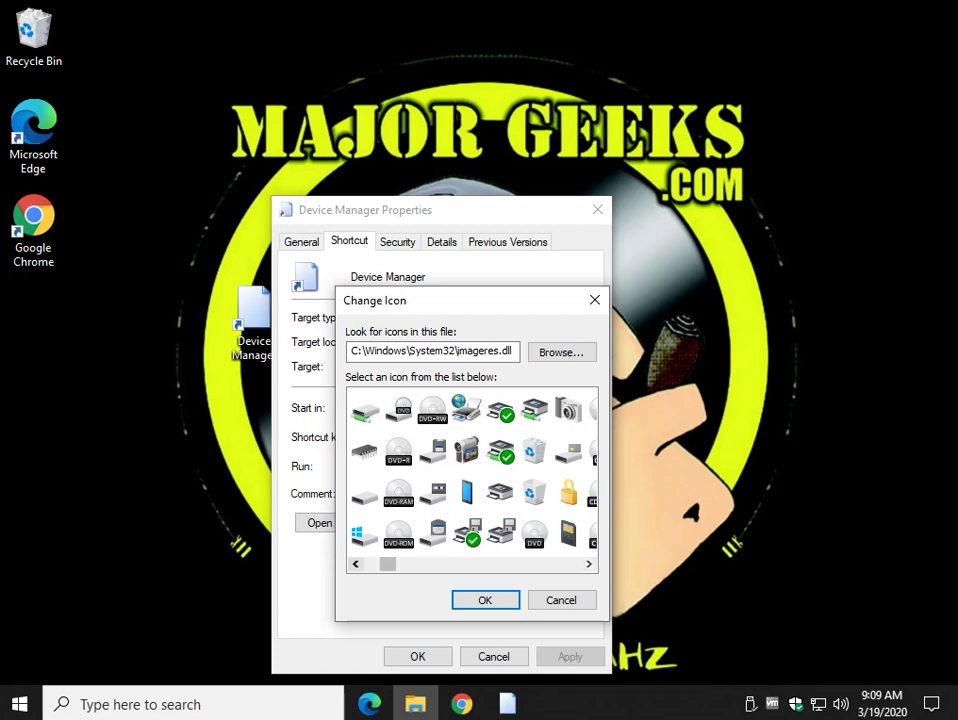
{"action": "scroll", "coordinate": [472, 475], "scroll_direction": "left", "scroll_amount": 1}
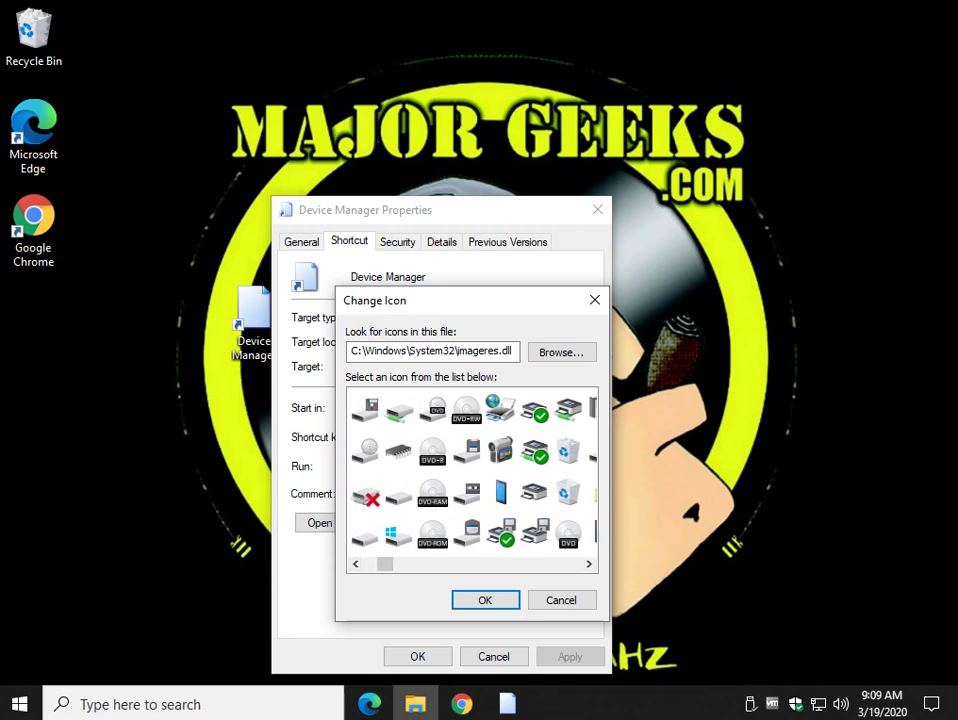
{"action": "left_click", "coordinate": [500, 409]}
{"action": "key", "text": "Return"}
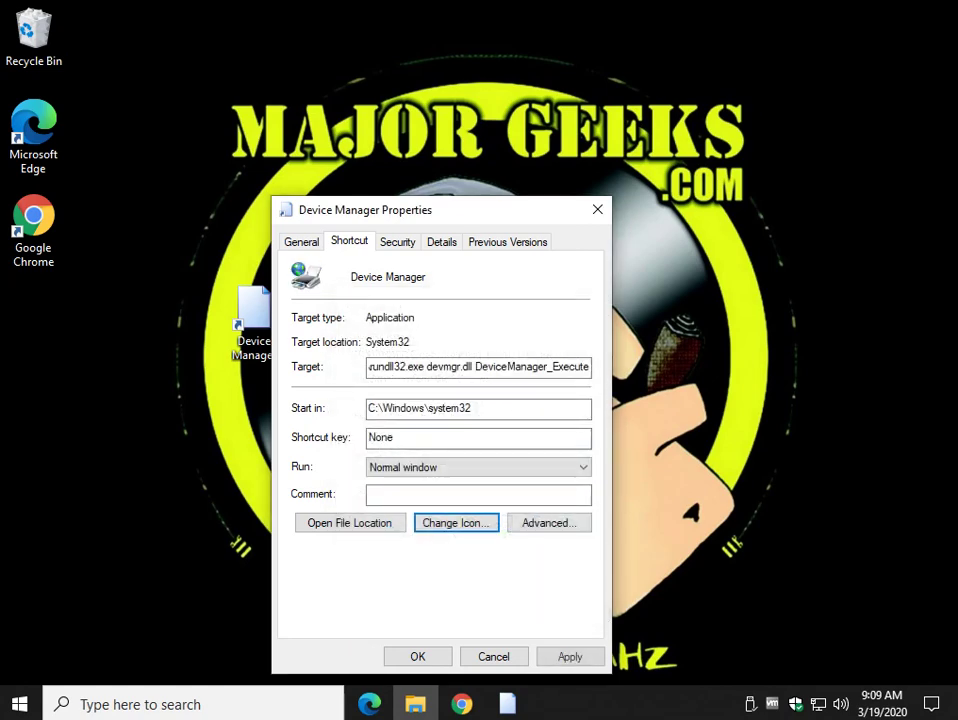
{"action": "key", "text": "Return"}
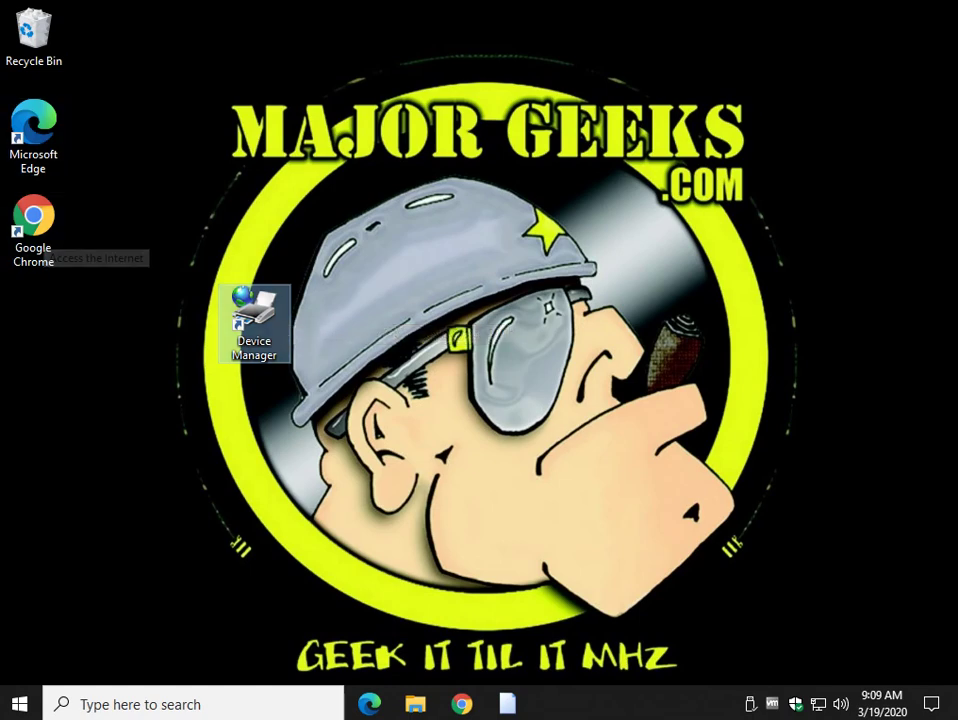
Step: Test the Device Manager shortcut from the desktop and close its window
{"action": "double_click", "coordinate": [254, 322]}
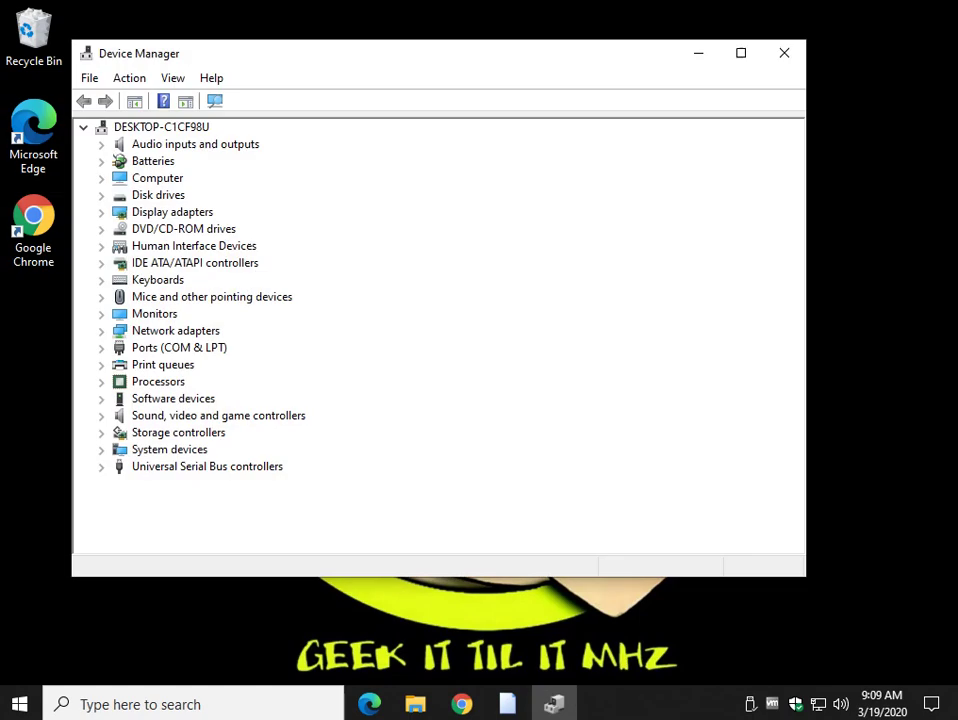
{"action": "left_click", "coordinate": [784, 53]}
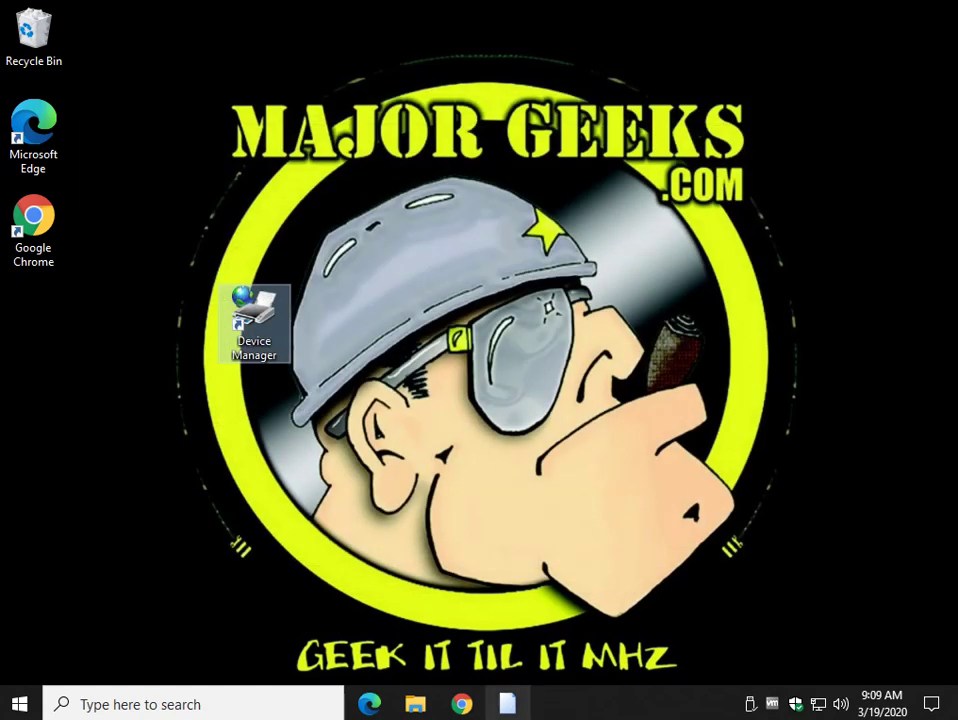
Step: Unpin the Device Manager shortcut with the old blank-page icon from the taskbar and from Start
{"action": "right_click", "coordinate": [507, 704]}
{"action": "left_click", "coordinate": [460, 663]}
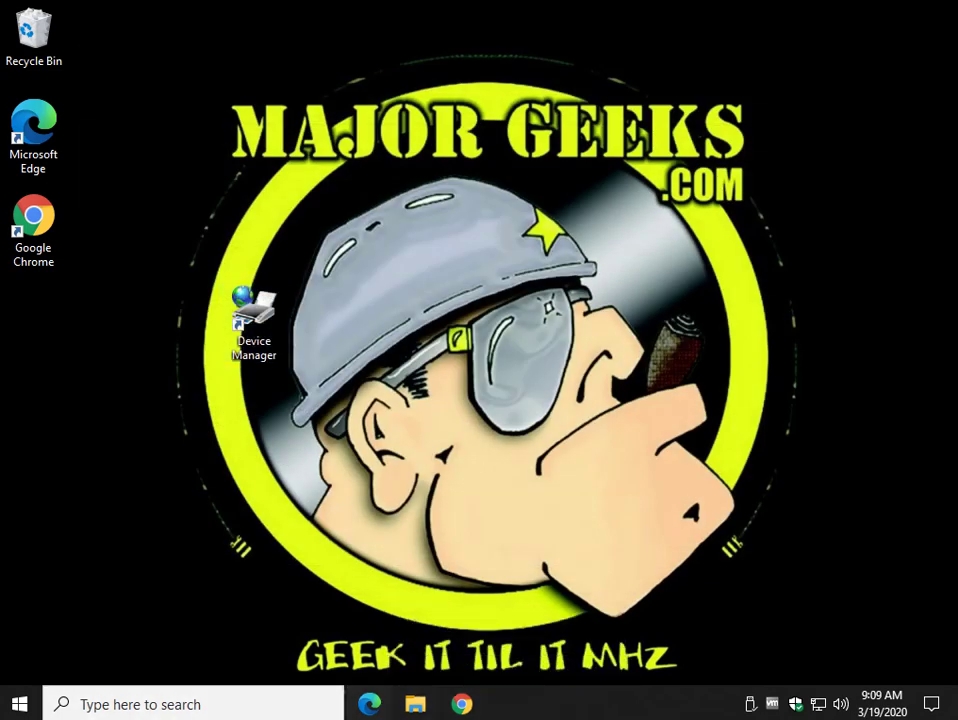
{"action": "key", "text": "super"}
{"action": "right_click", "coordinate": [370, 612]}
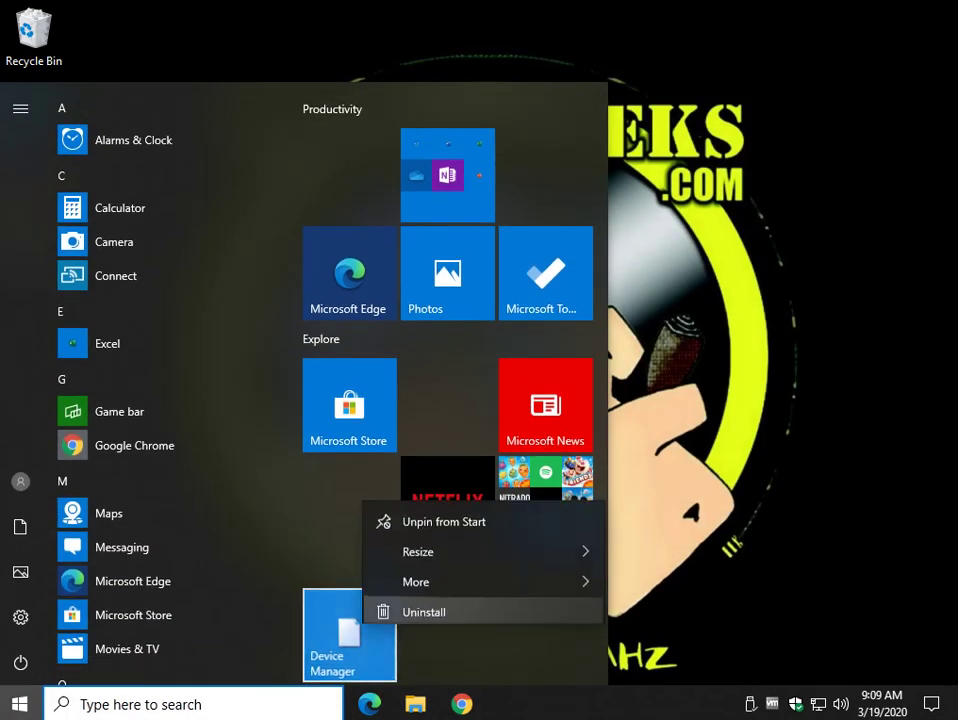
{"action": "left_click", "coordinate": [444, 513]}
{"action": "key", "text": "Escape"}
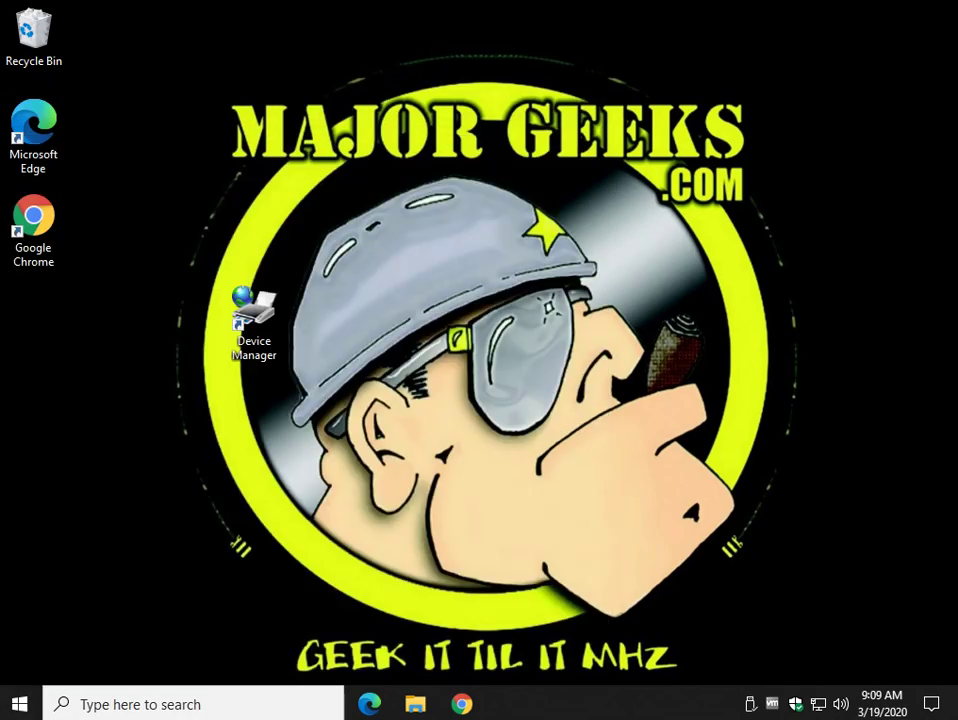
Step: Pin the Device Manager desktop shortcut with its new icon to the taskbar and to Start, and check its Start tile
{"action": "right_click", "coordinate": [276, 313]}
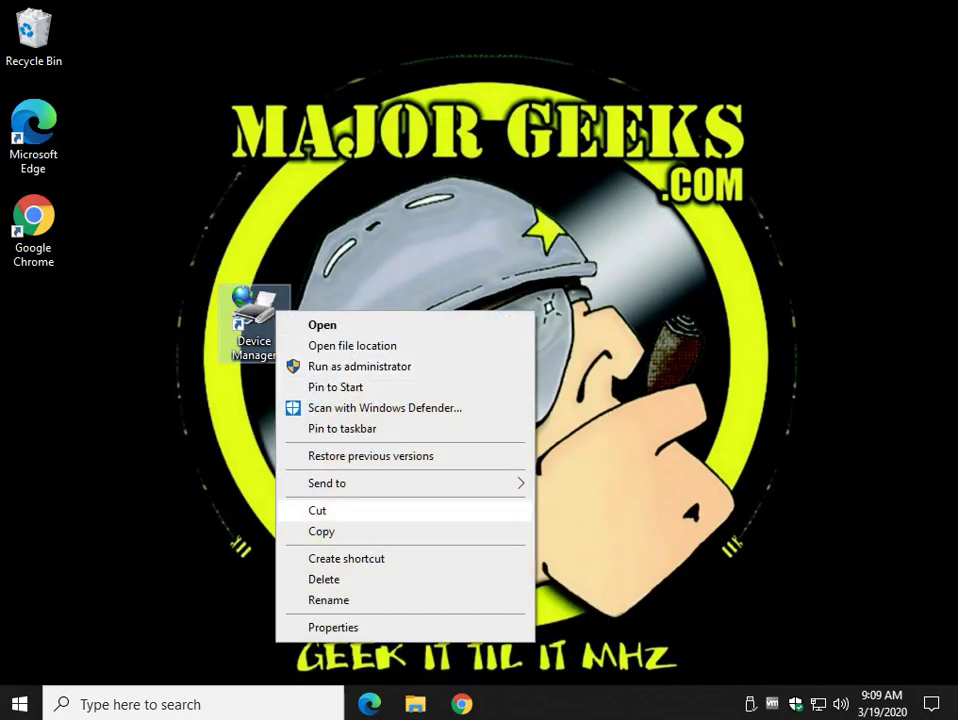
{"action": "left_click", "coordinate": [342, 428]}
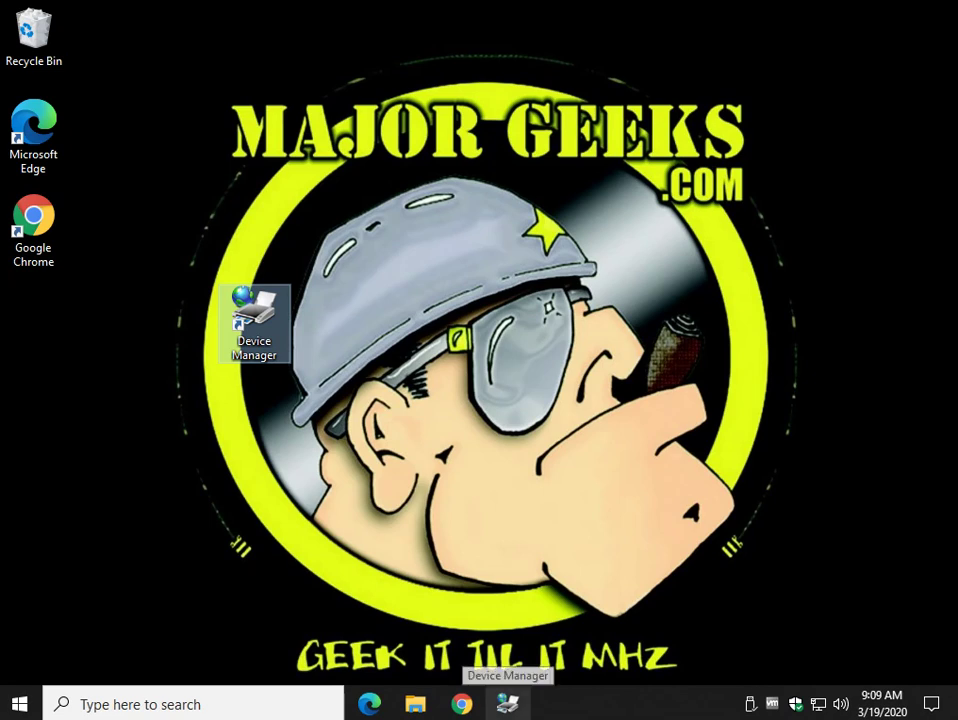
{"action": "left_click", "coordinate": [430, 560]}
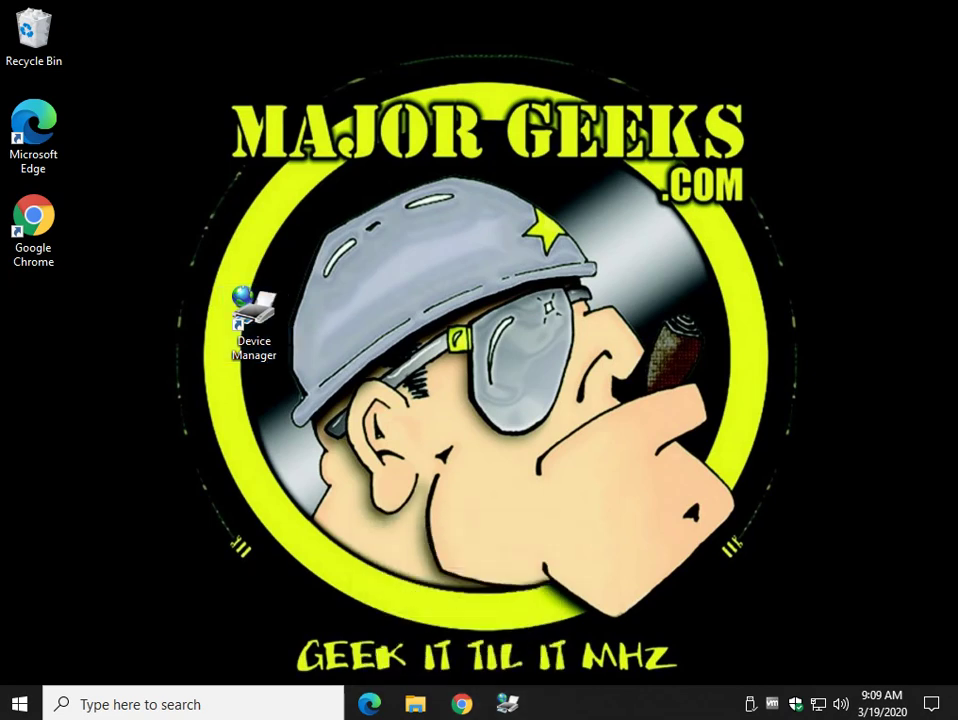
{"action": "left_click", "coordinate": [19, 704]}
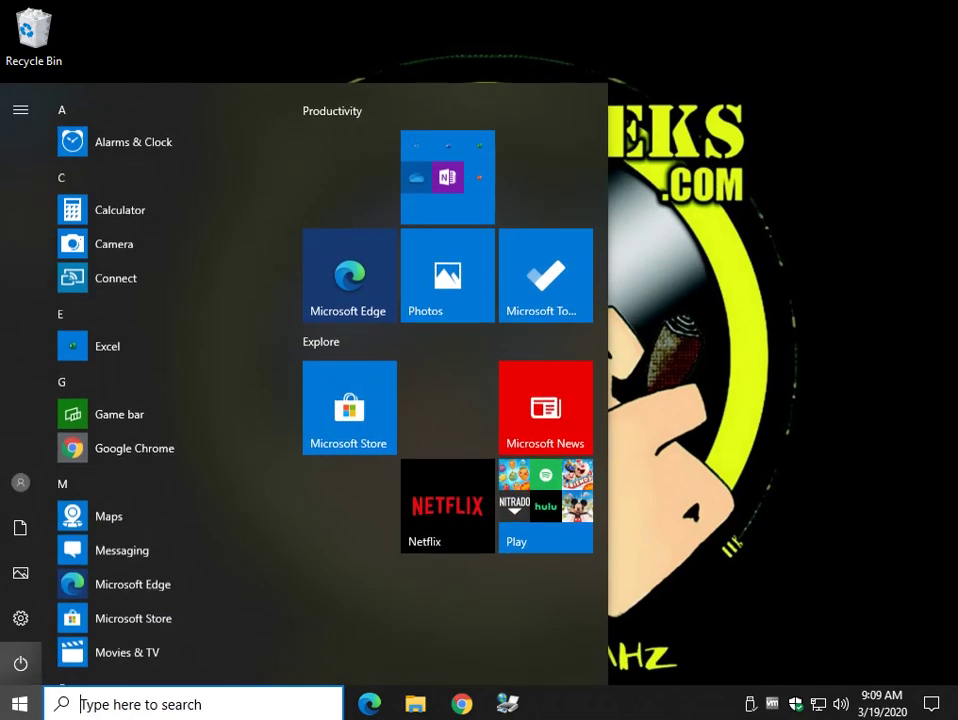
{"action": "left_click", "coordinate": [680, 400]}
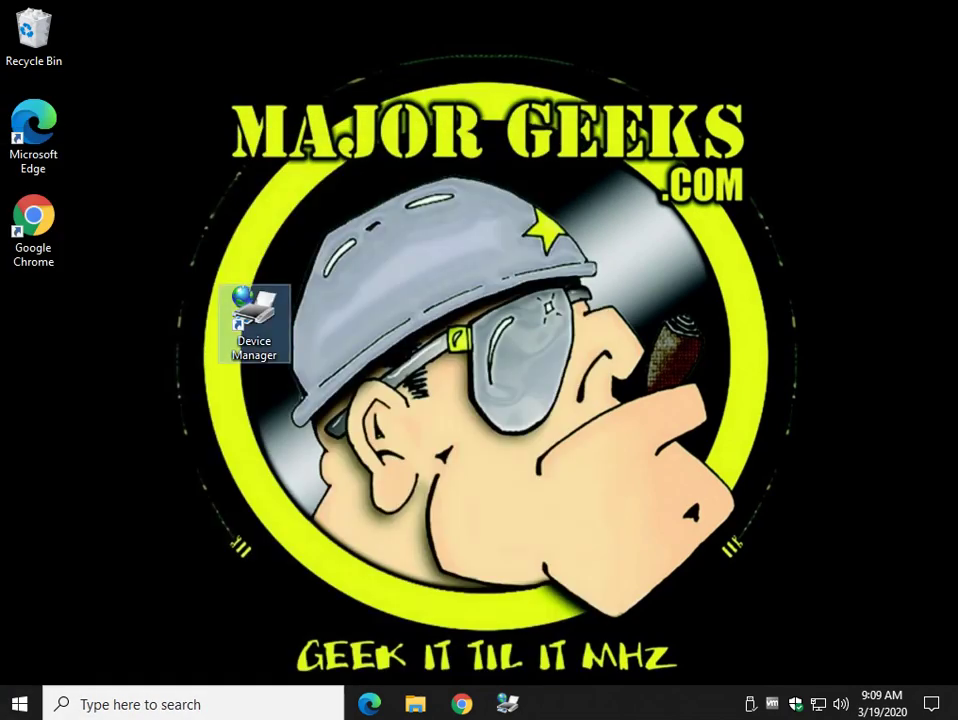
{"action": "right_click", "coordinate": [262, 310]}
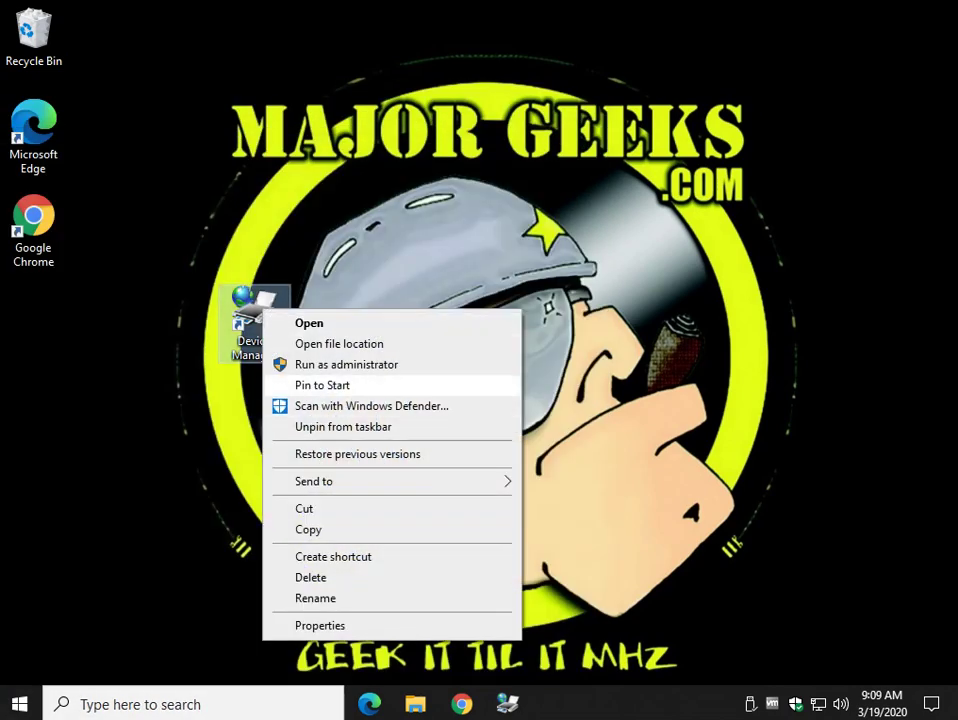
{"action": "left_click", "coordinate": [322, 385]}
{"action": "left_click", "coordinate": [19, 704]}
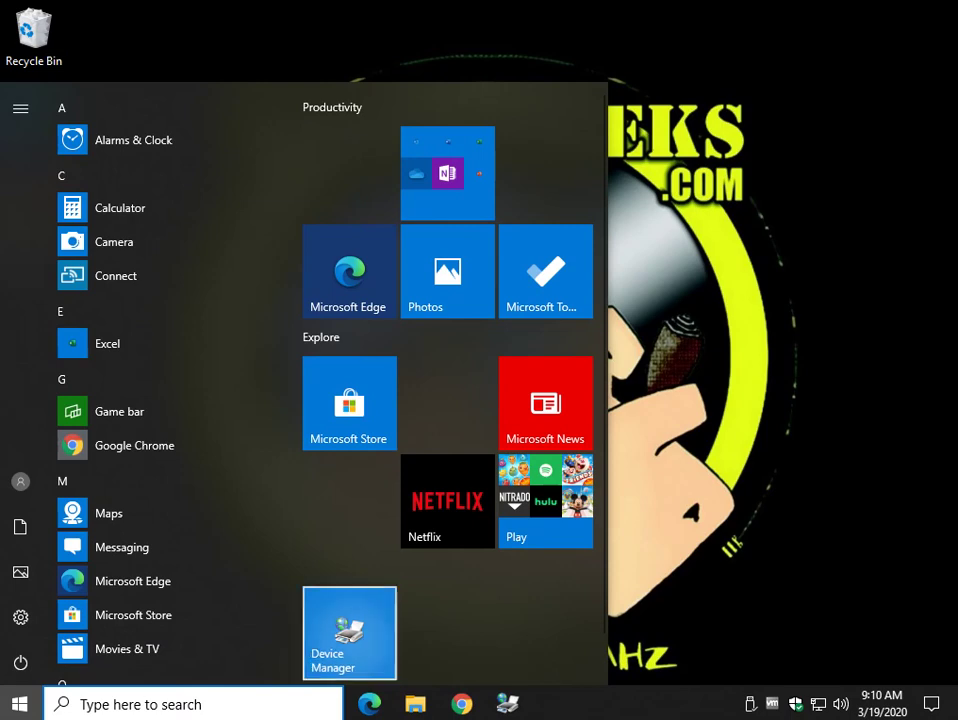
Step: Unpin the Device Manager shortcut with the printer-with-globe icon from Start and from the taskbar
{"action": "right_click", "coordinate": [350, 638]}
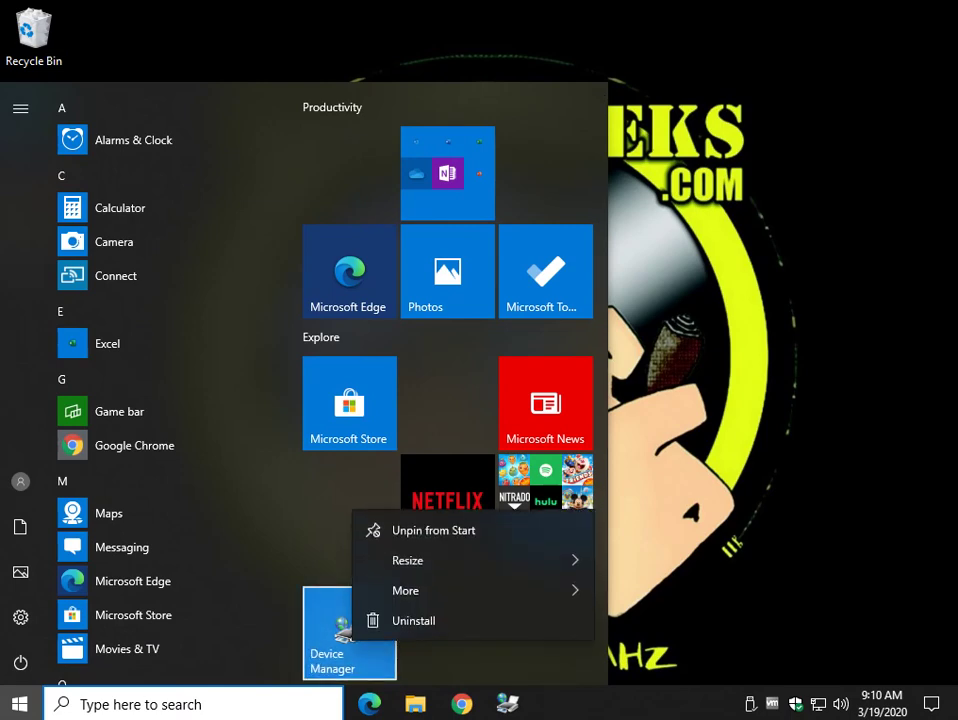
{"action": "left_click", "coordinate": [434, 531]}
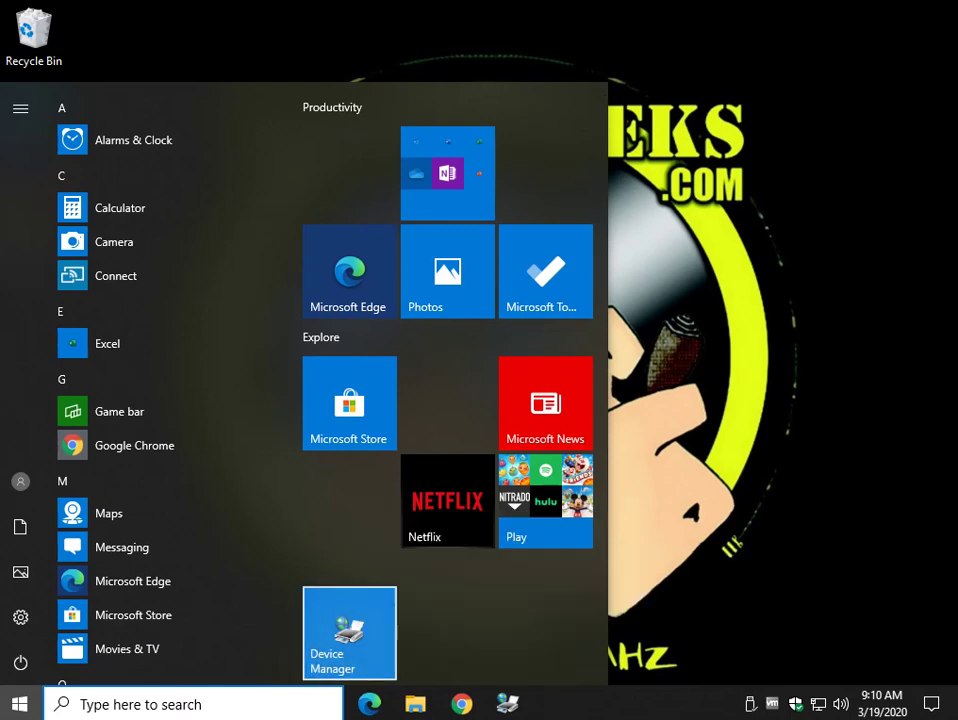
{"action": "key", "text": "Escape"}
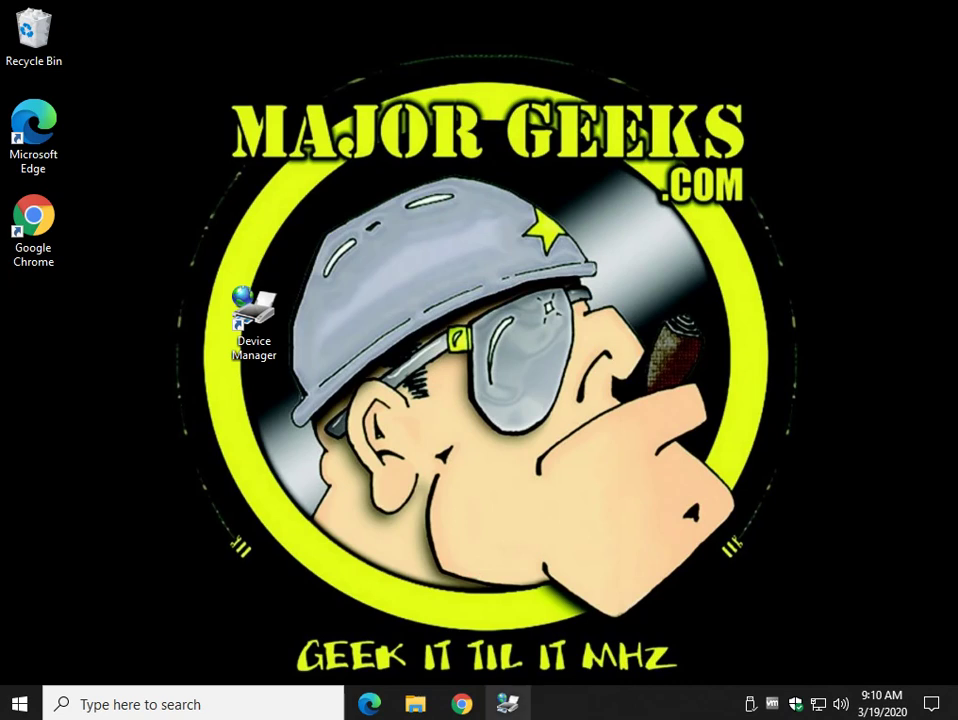
{"action": "right_click", "coordinate": [507, 704]}
{"action": "left_click", "coordinate": [470, 663]}
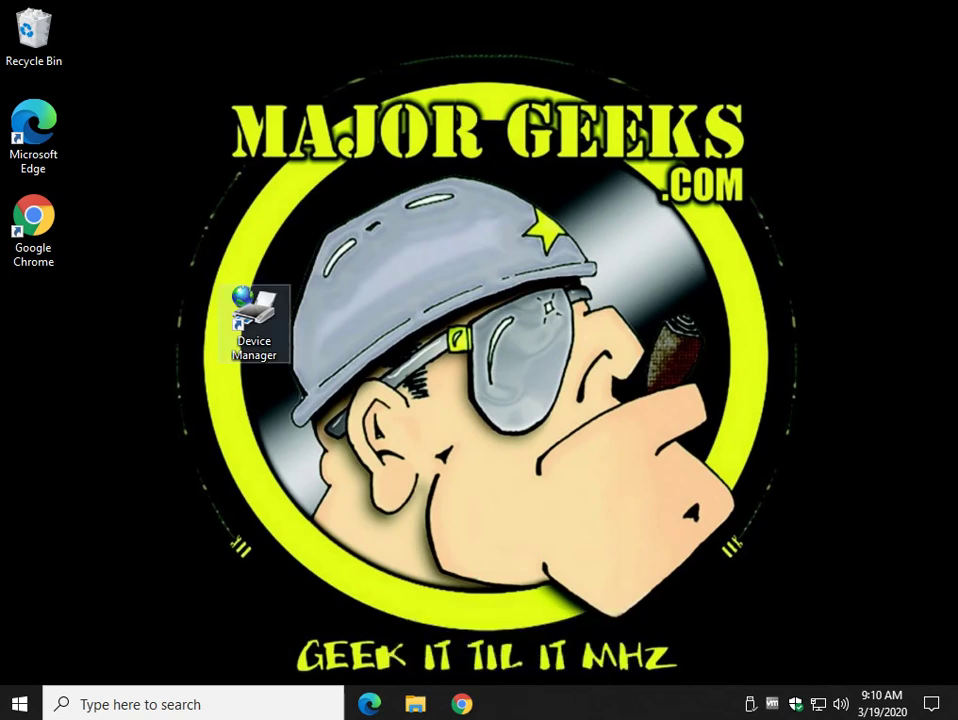
Step: Delete the Device Manager shortcut from the desktop
{"action": "left_click", "coordinate": [254, 323]}
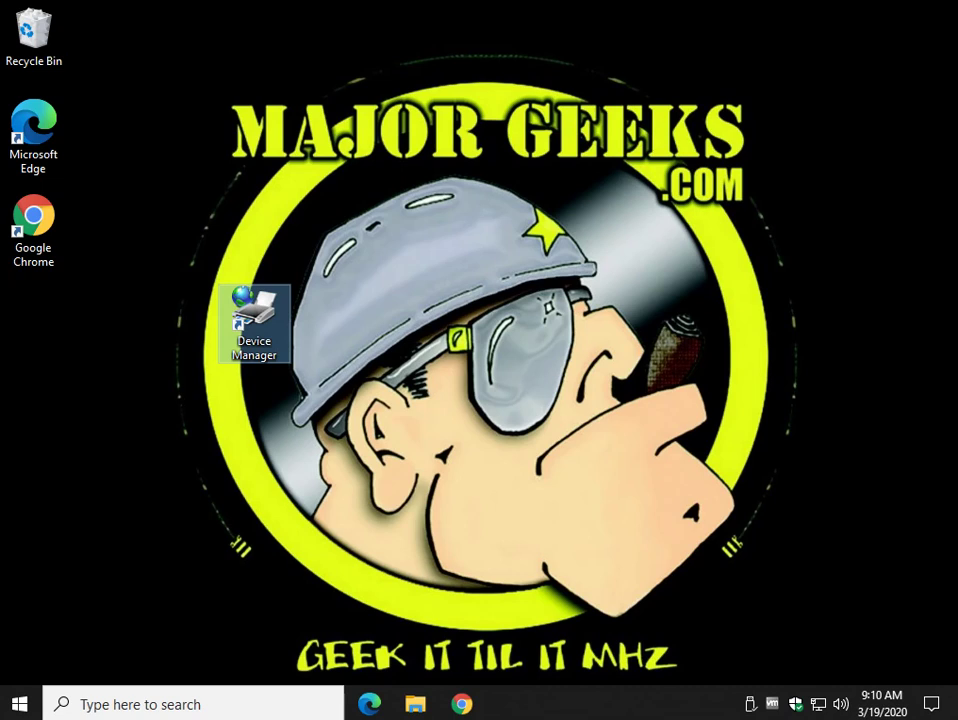
{"action": "right_click", "coordinate": [264, 318]}
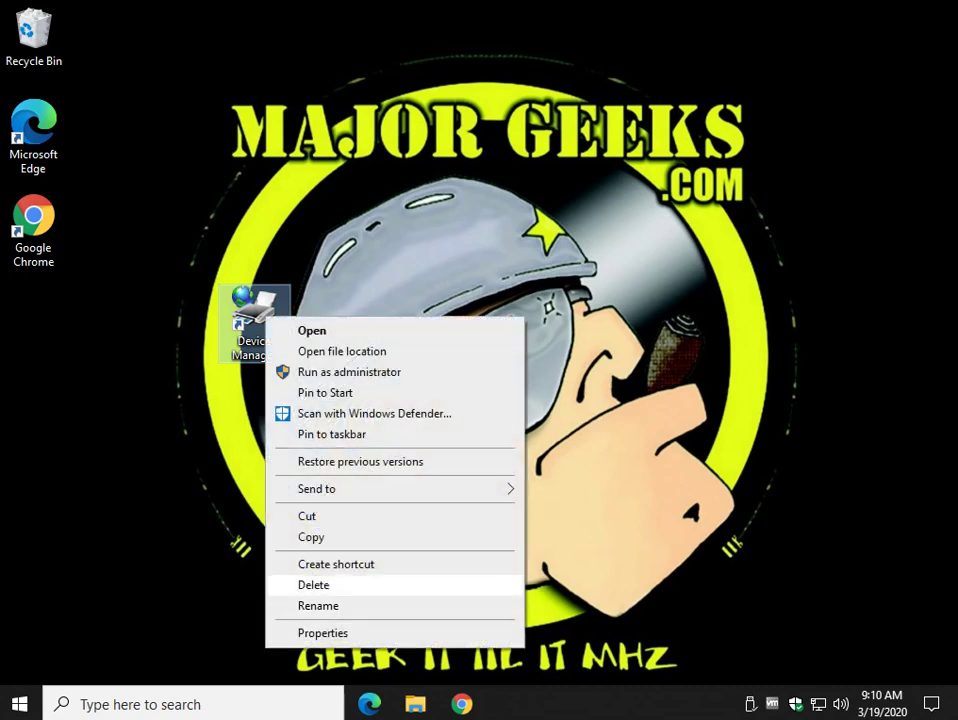
{"action": "key", "text": "Escape"}
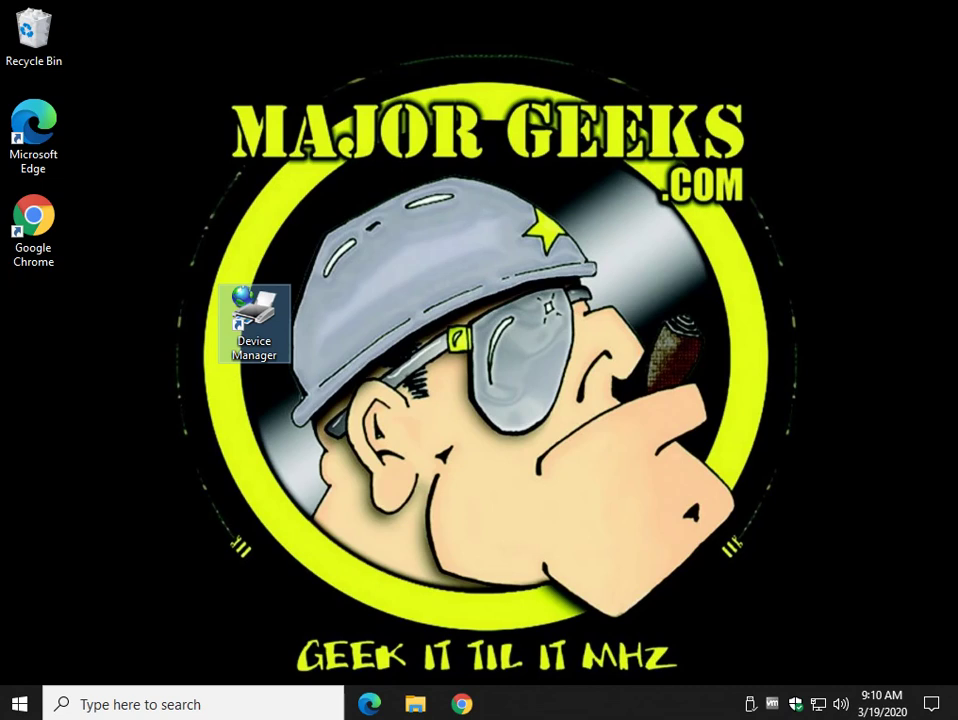
{"action": "key", "text": "Delete"}
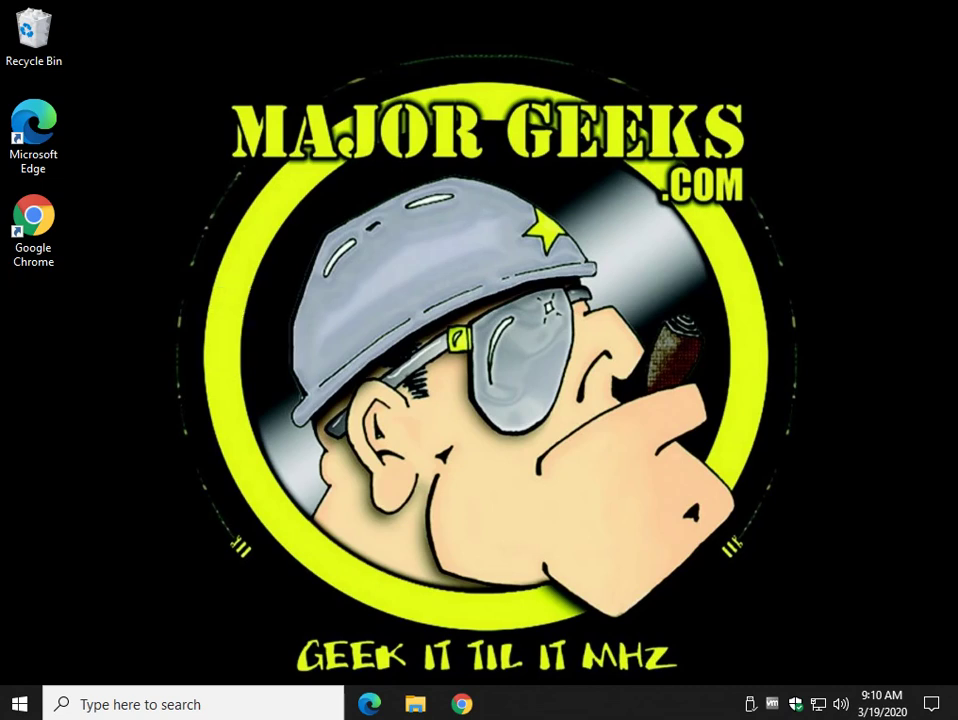